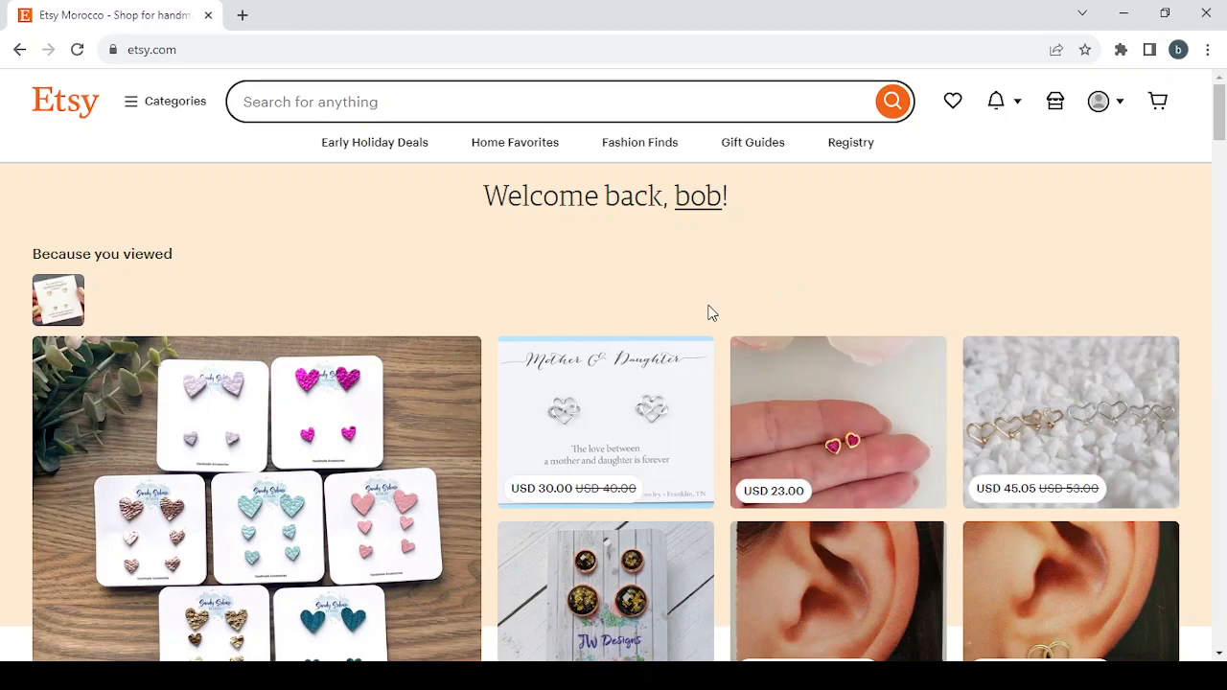
Look through the recommended and recently viewed product sections on the Etsy home page
{"action": "scroll", "coordinate": [709, 313], "scroll_direction": "down", "scroll_amount": 3}
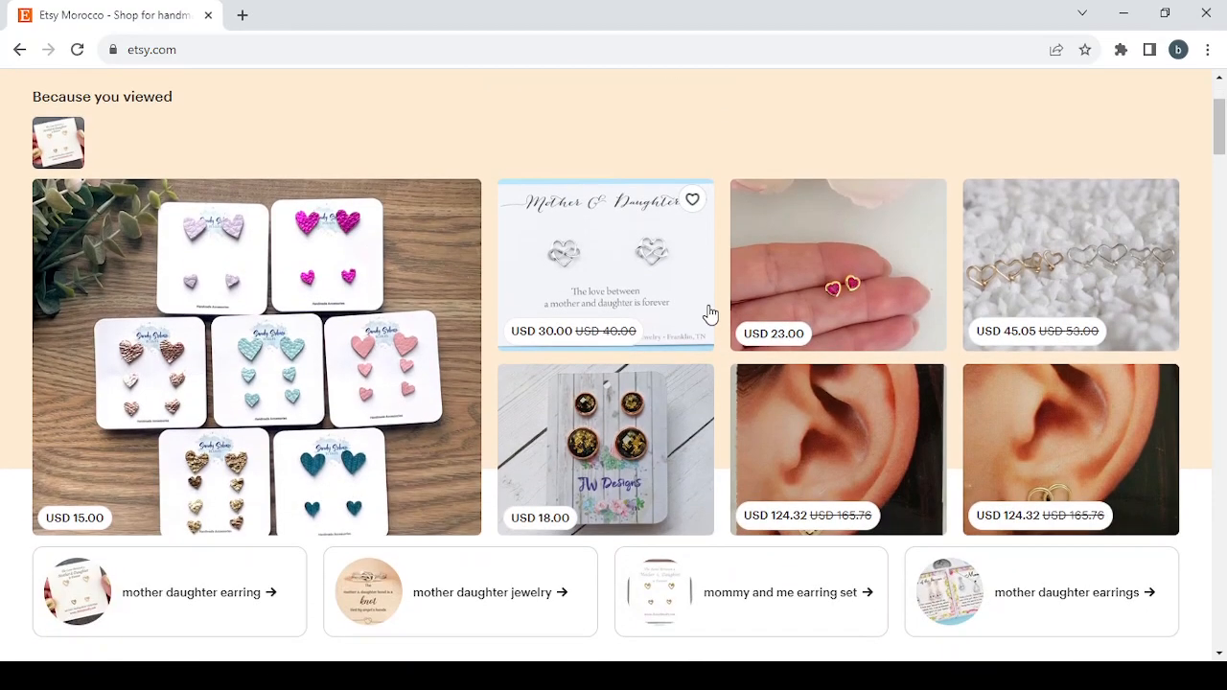
{"action": "scroll", "coordinate": [710, 313], "scroll_direction": "down", "scroll_amount": 4}
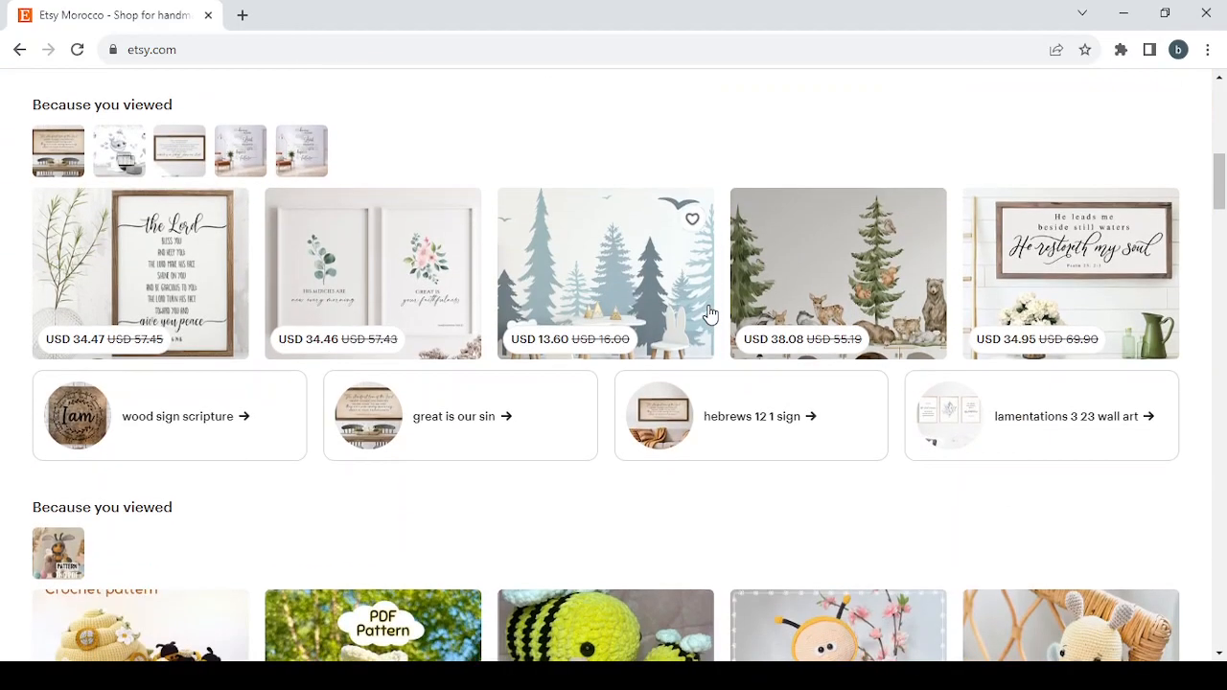
{"action": "scroll", "coordinate": [710, 313], "scroll_direction": "down", "scroll_amount": 1}
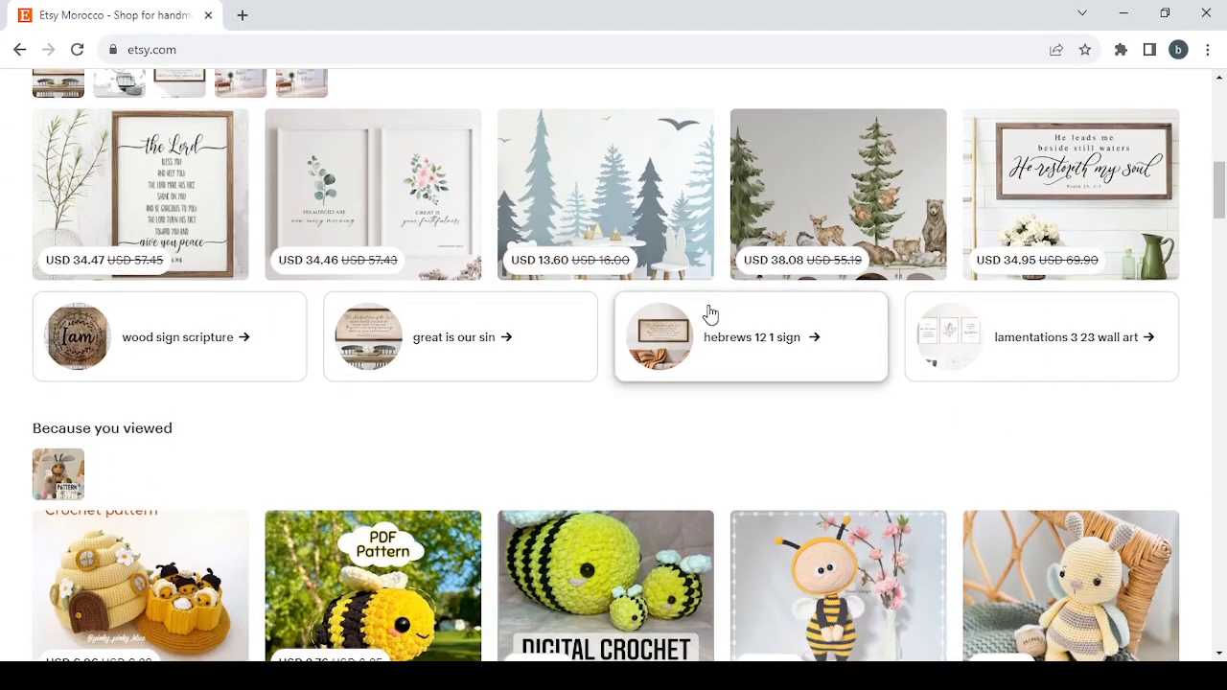
{"action": "scroll", "coordinate": [709, 313], "scroll_direction": "down", "scroll_amount": 2}
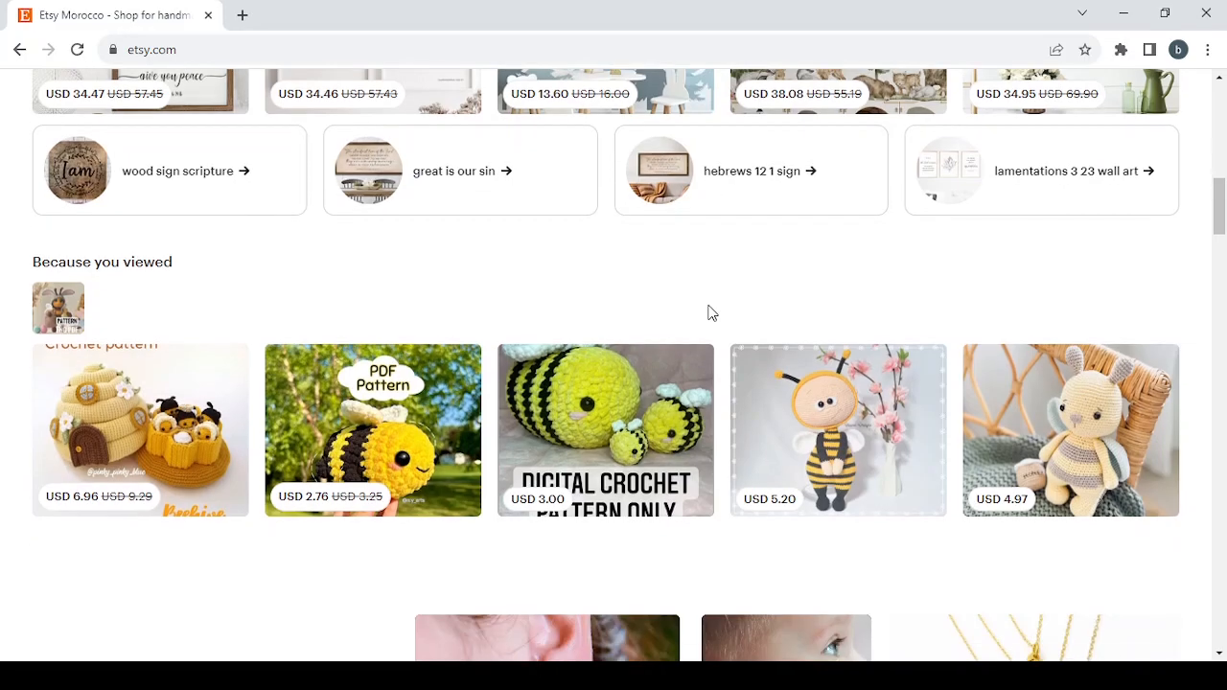
{"action": "scroll", "coordinate": [709, 312], "scroll_direction": "up", "scroll_amount": 9}
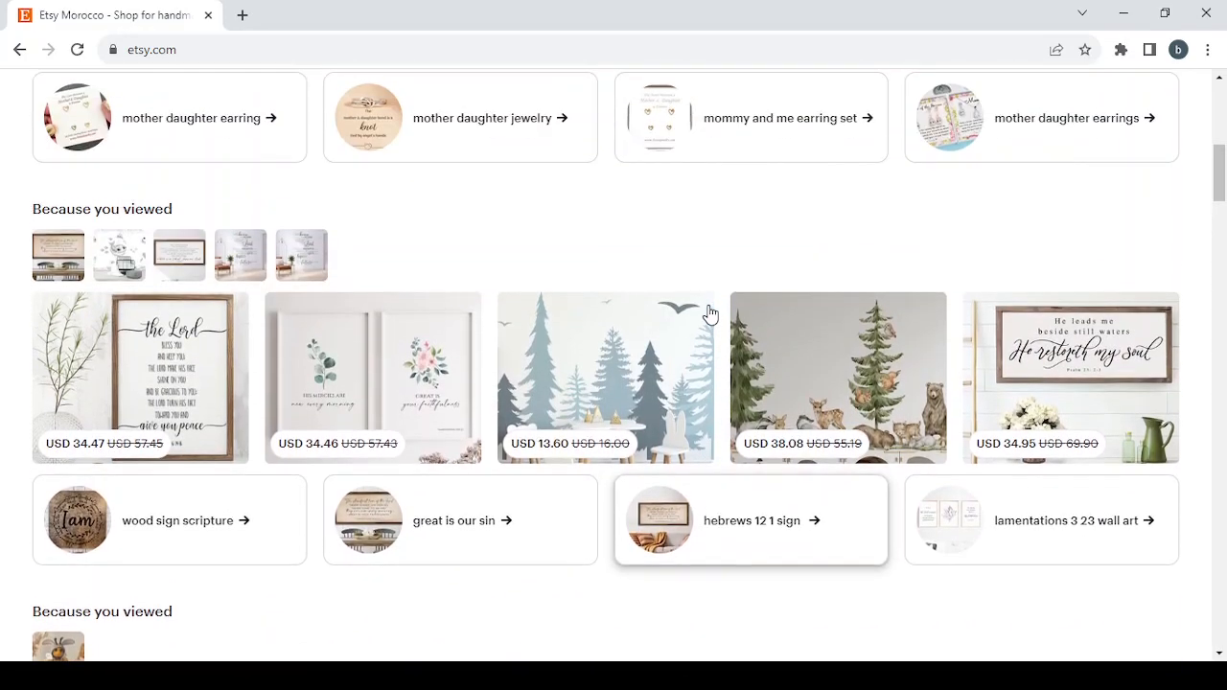
{"action": "scroll", "coordinate": [709, 313], "scroll_direction": "down", "scroll_amount": 3}
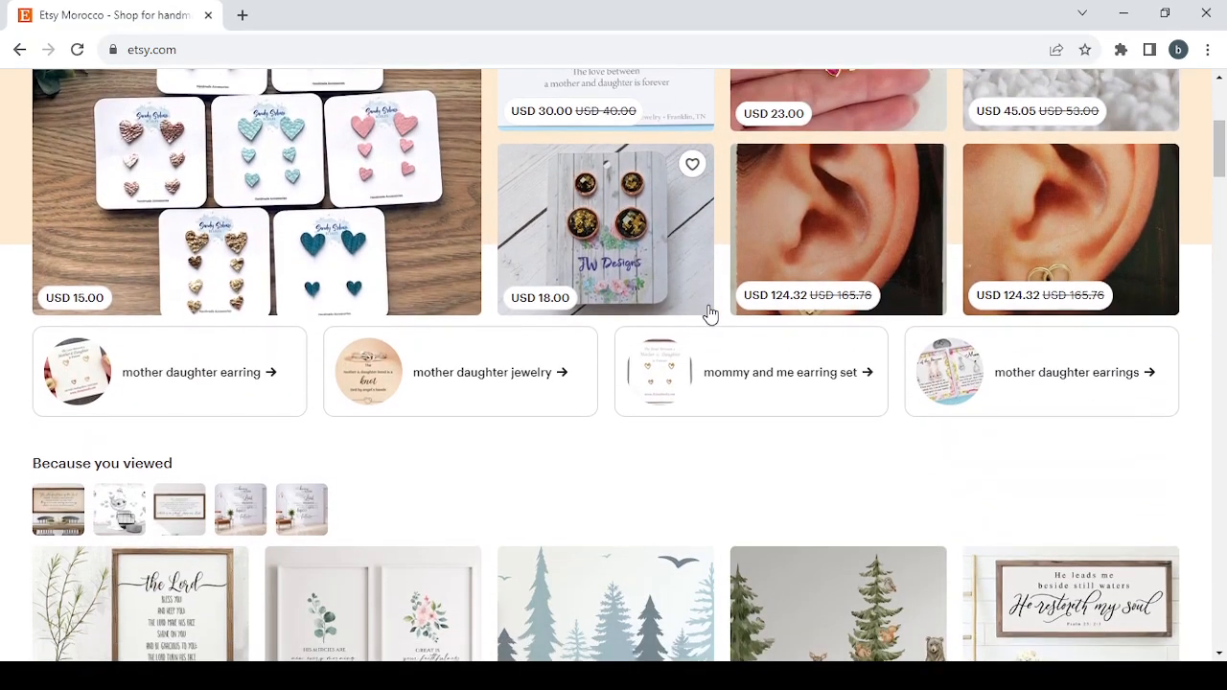
{"action": "scroll", "coordinate": [712, 312], "scroll_direction": "down", "scroll_amount": 4}
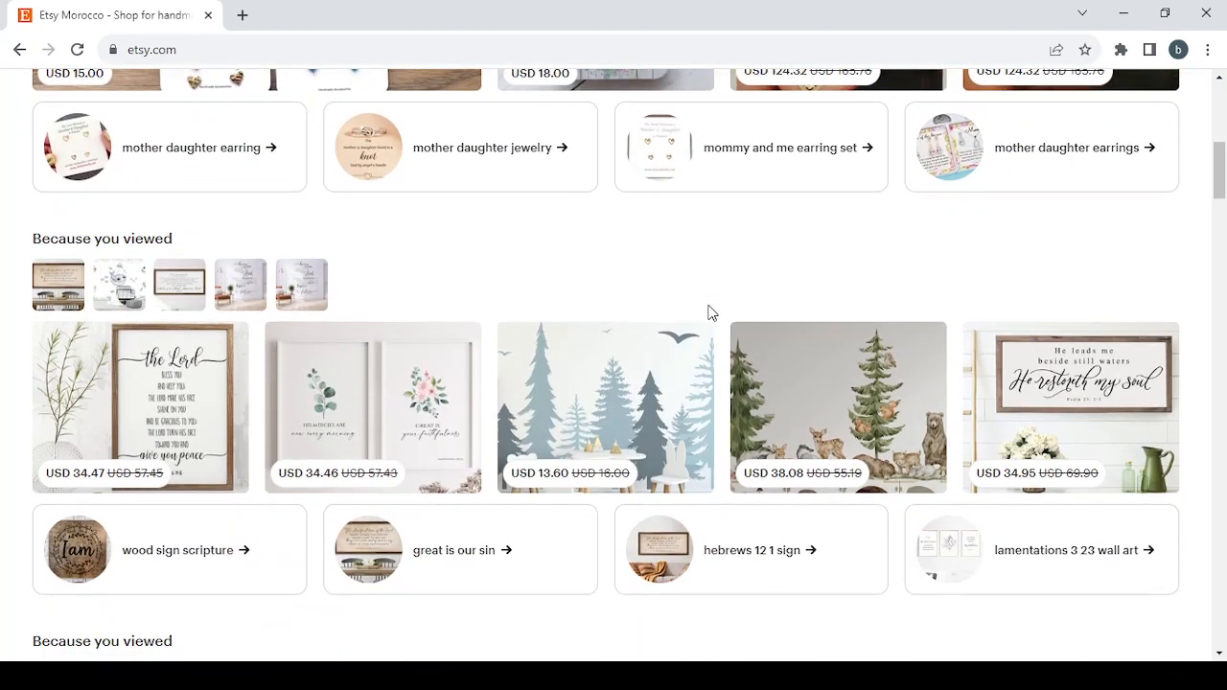
{"action": "scroll", "coordinate": [710, 314], "scroll_direction": "down", "scroll_amount": 4}
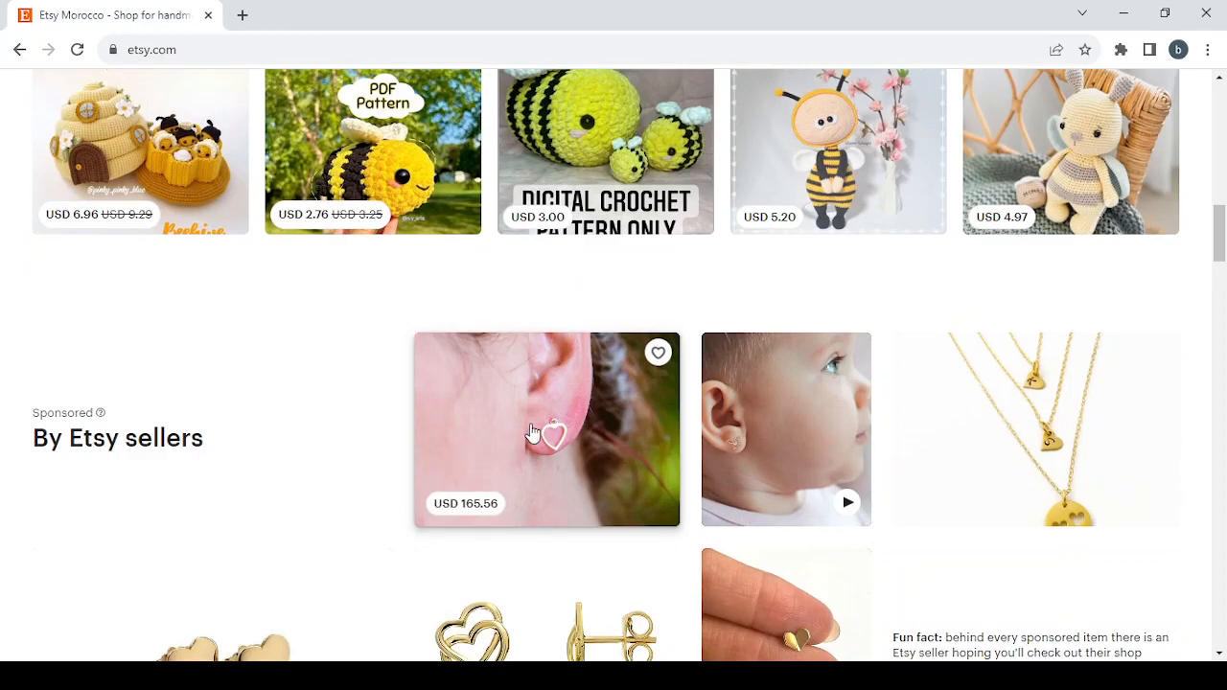
Open the sponsored listing showing a baby wearing butterfly earrings and browse its product photos up to the third one
{"action": "left_click", "coordinate": [744, 439]}
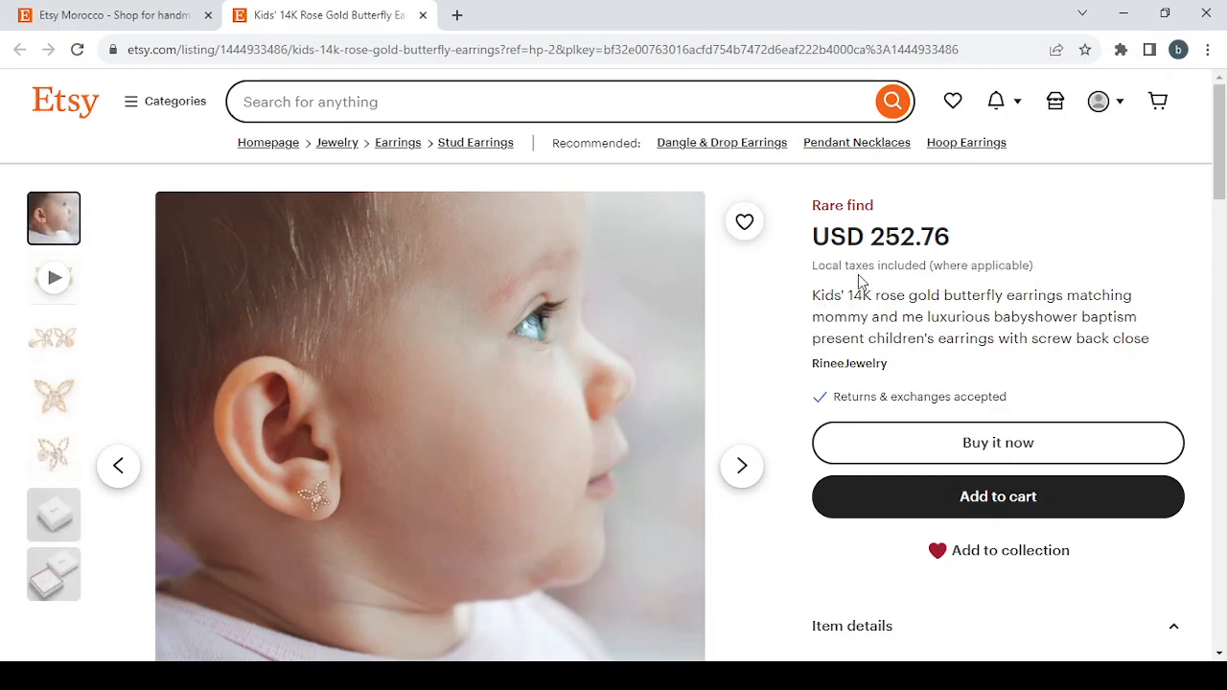
{"action": "left_click", "coordinate": [742, 467]}
{"action": "left_click", "coordinate": [747, 470]}
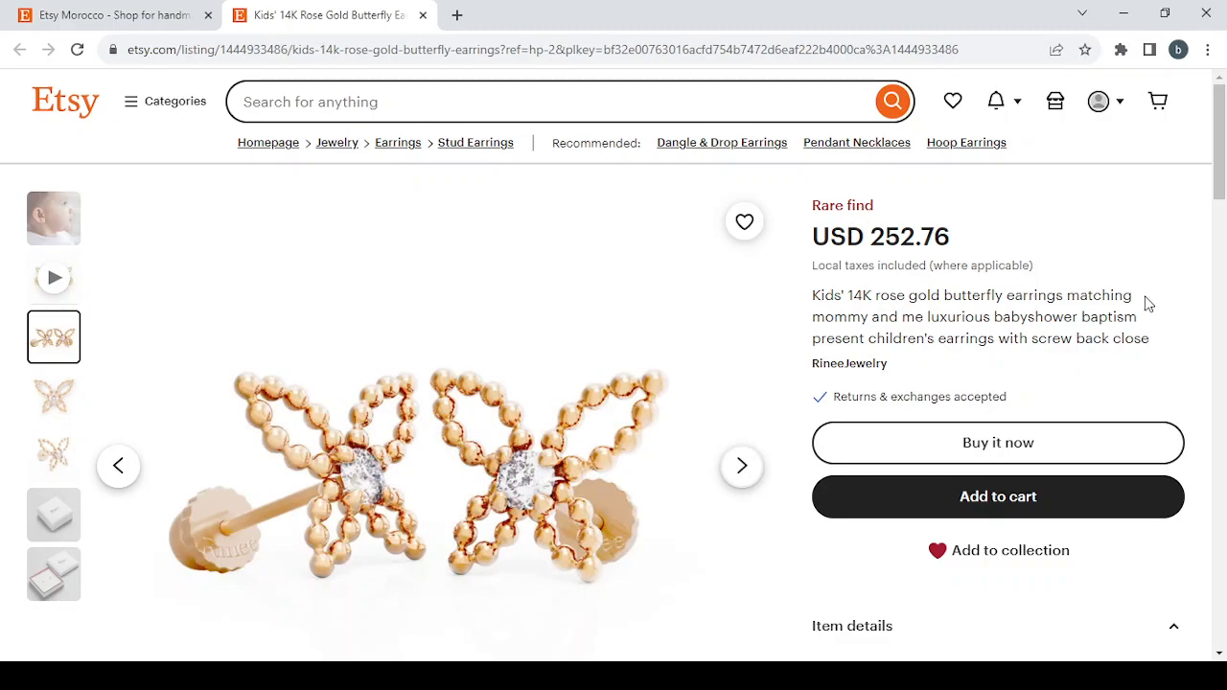
Review the butterfly earrings listing's item details and its shipping and return policies, and close the listing
{"action": "scroll", "coordinate": [1146, 305], "scroll_direction": "down", "scroll_amount": 3}
{"action": "scroll", "coordinate": [1145, 303], "scroll_direction": "up", "scroll_amount": 3}
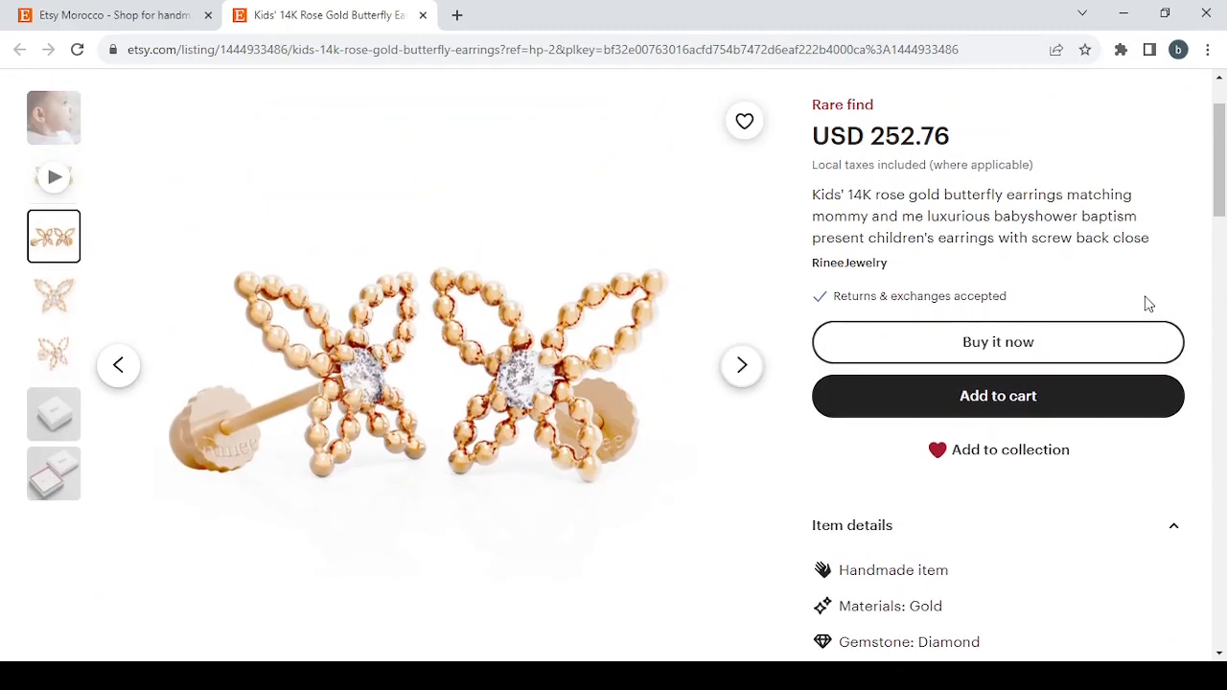
{"action": "scroll", "coordinate": [1050, 268], "scroll_direction": "down", "scroll_amount": 4}
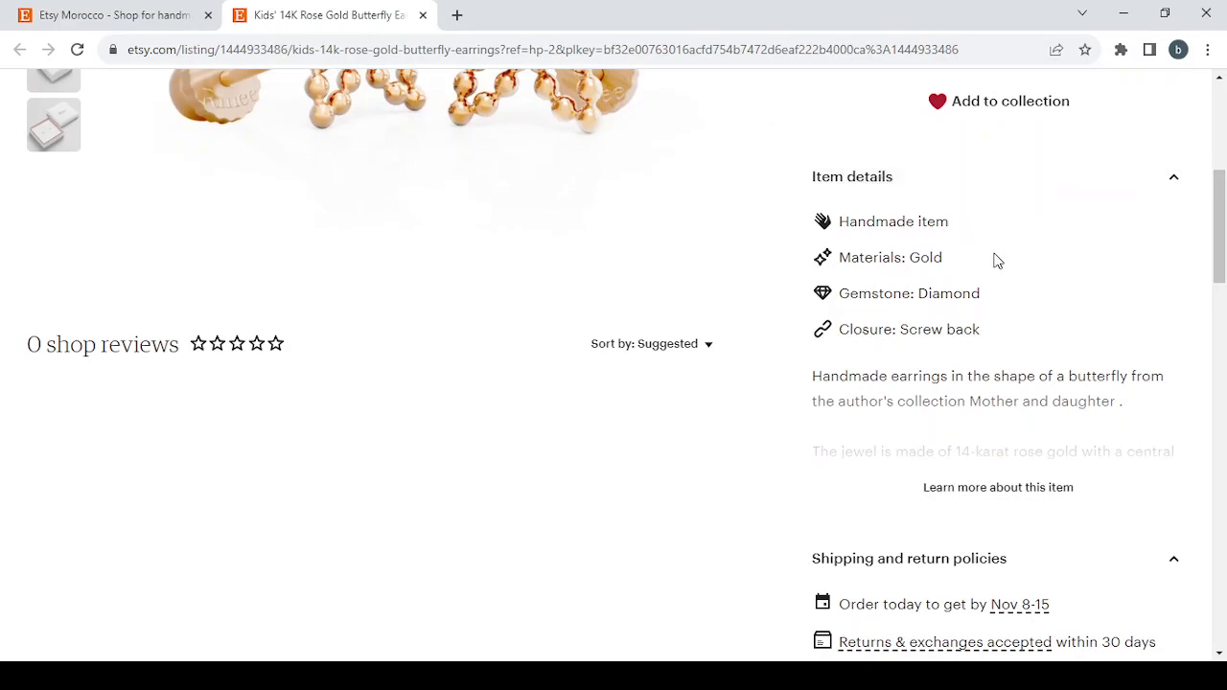
{"action": "scroll", "coordinate": [997, 261], "scroll_direction": "up", "scroll_amount": 5}
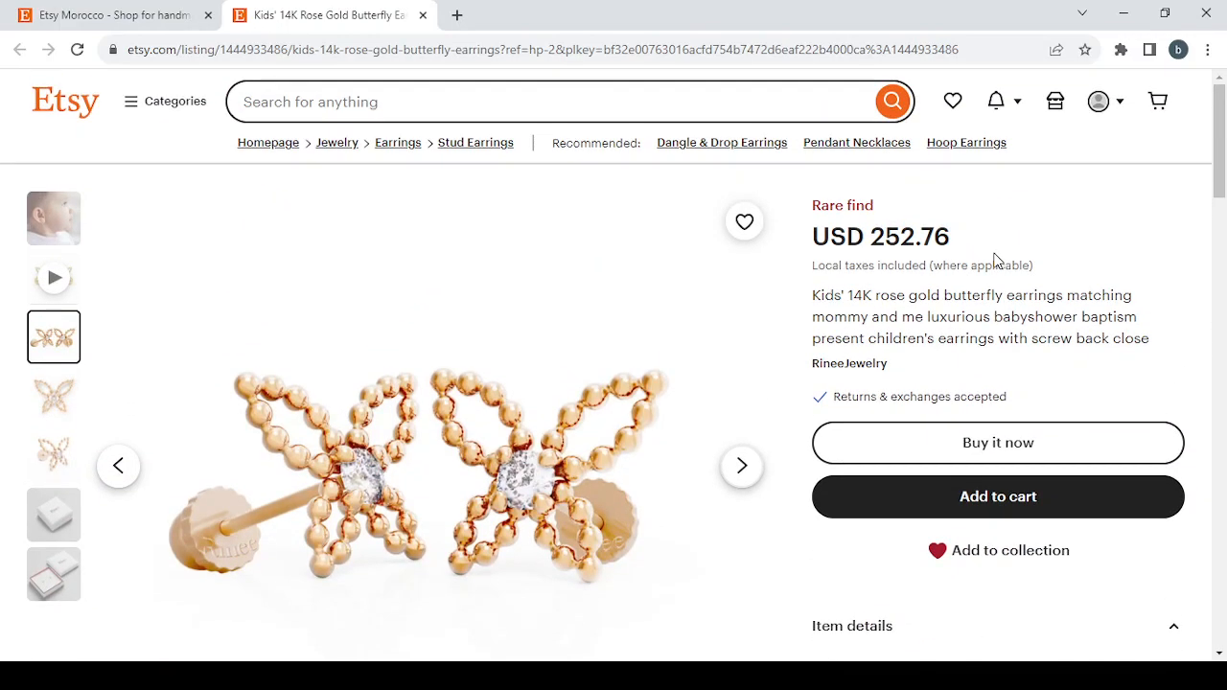
{"action": "scroll", "coordinate": [994, 261], "scroll_direction": "down", "scroll_amount": 1}
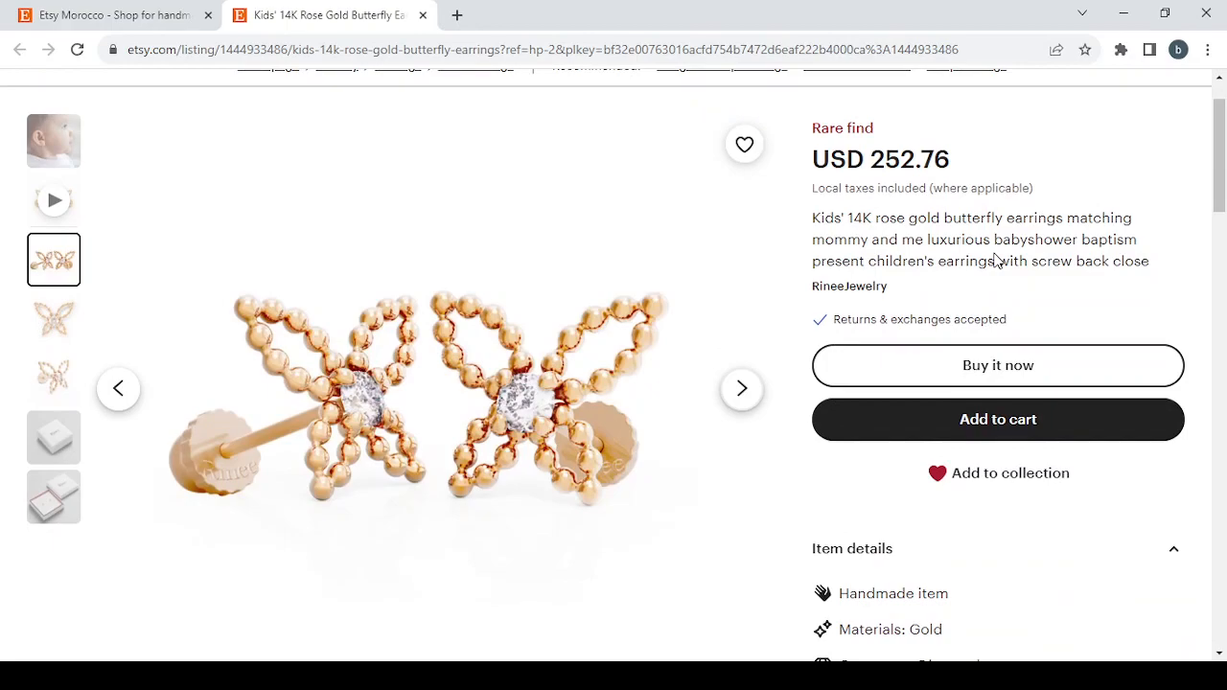
{"action": "scroll", "coordinate": [994, 261], "scroll_direction": "down", "scroll_amount": 4}
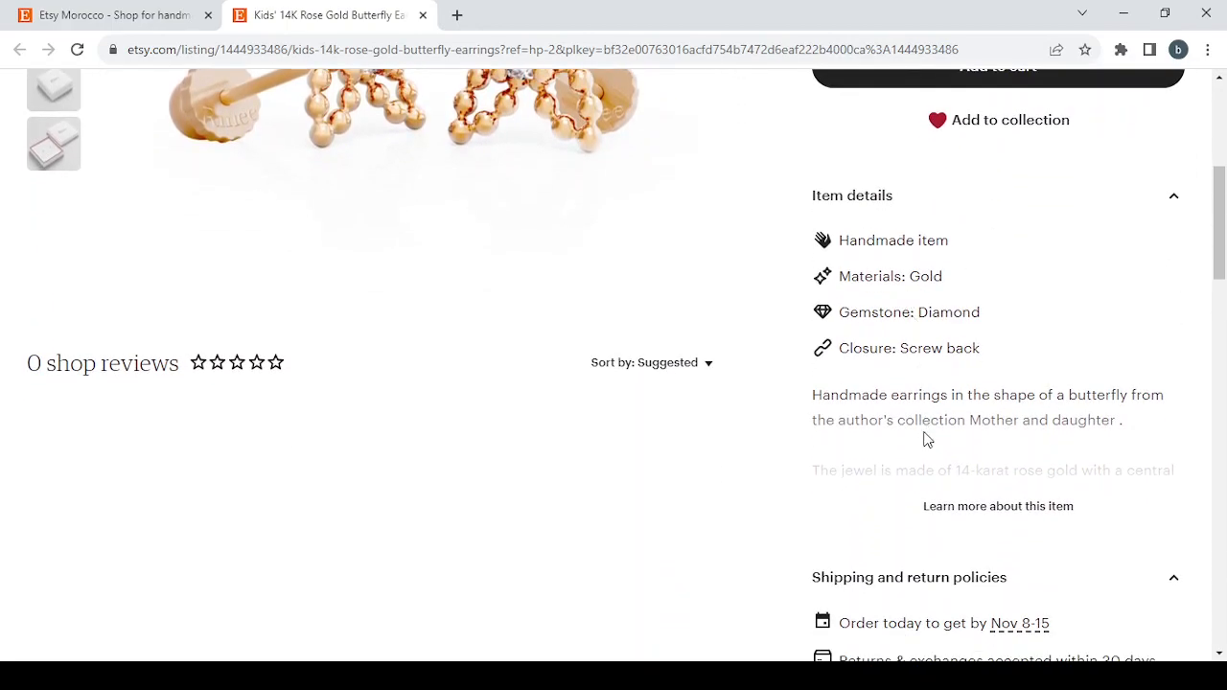
{"action": "scroll", "coordinate": [992, 474], "scroll_direction": "down", "scroll_amount": 3}
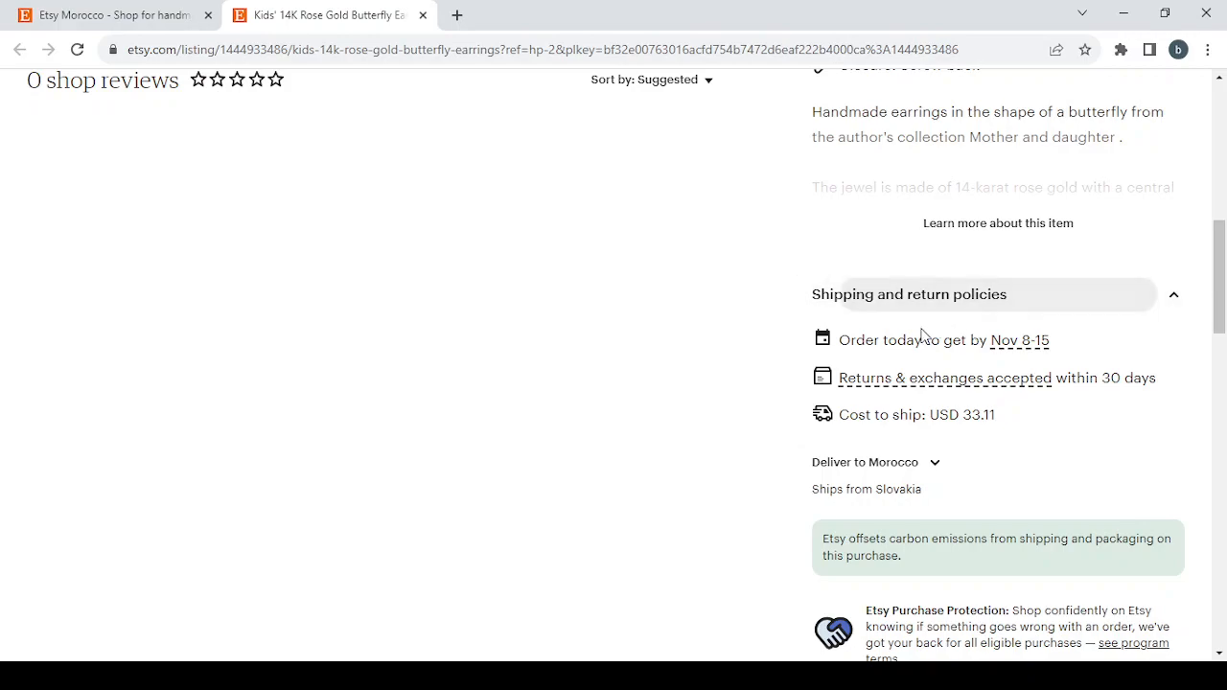
{"action": "scroll", "coordinate": [920, 340], "scroll_direction": "down", "scroll_amount": 3}
{"action": "scroll", "coordinate": [899, 348], "scroll_direction": "up", "scroll_amount": 10}
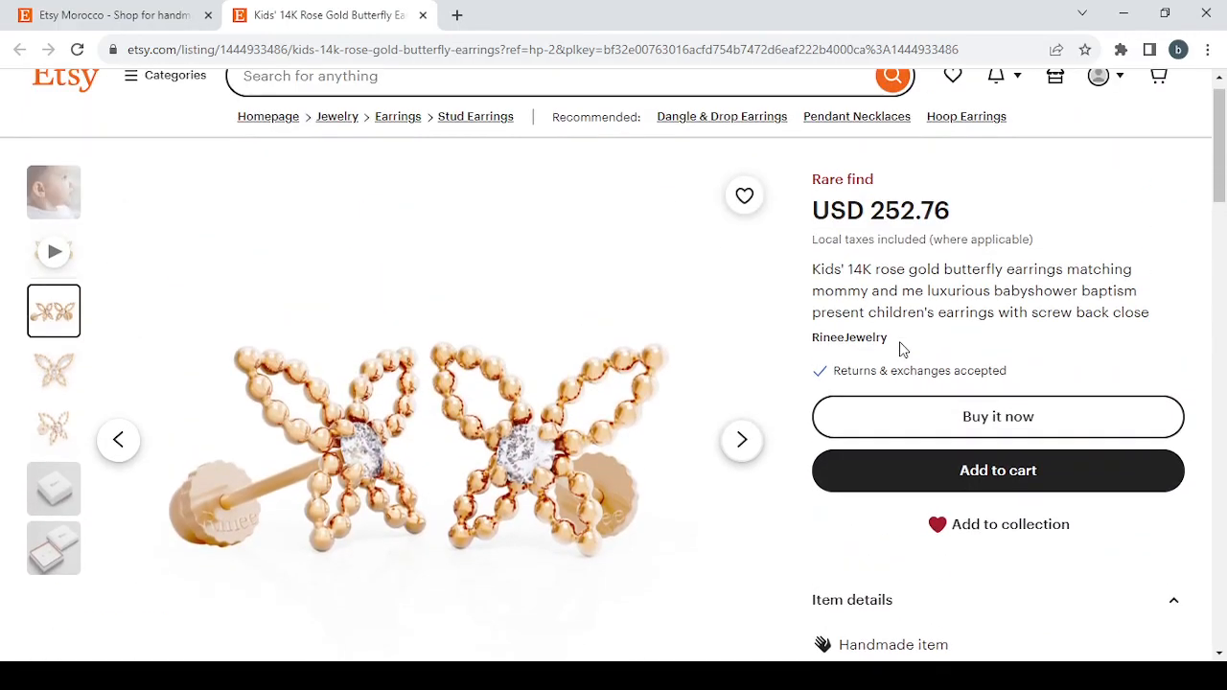
{"action": "left_click", "coordinate": [422, 16]}
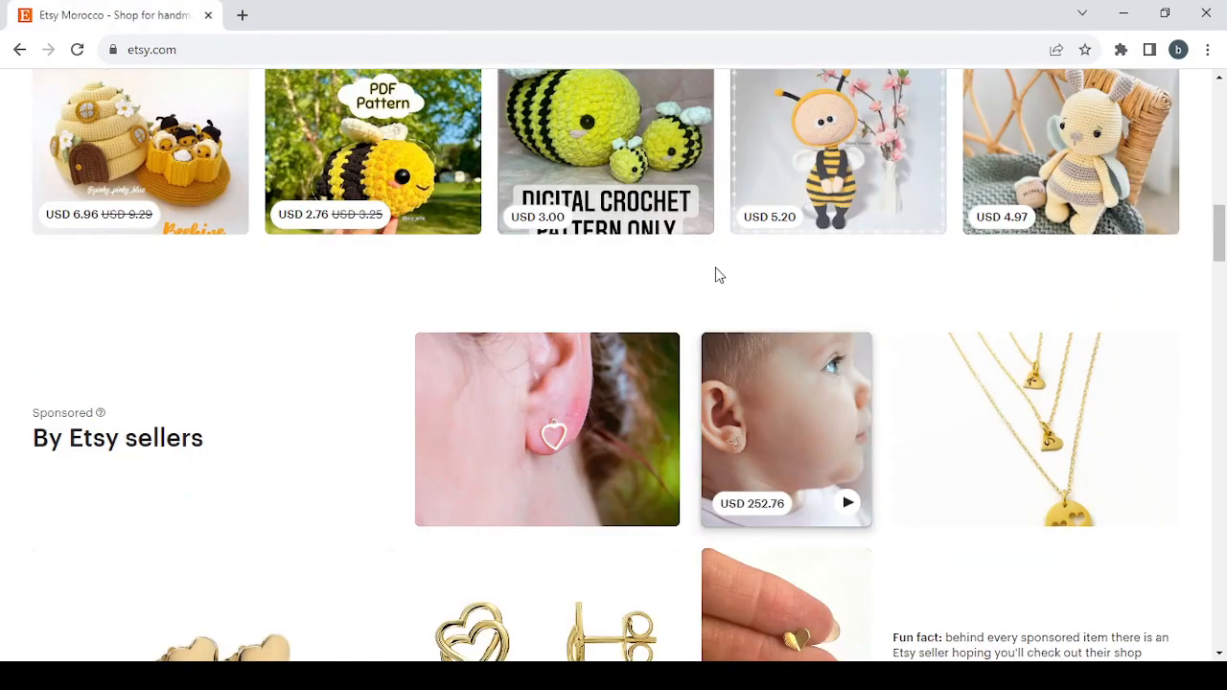
Open the shop setup from the home page and go back to its Shop preferences stage
{"action": "scroll", "coordinate": [923, 345], "scroll_direction": "up", "scroll_amount": 15}
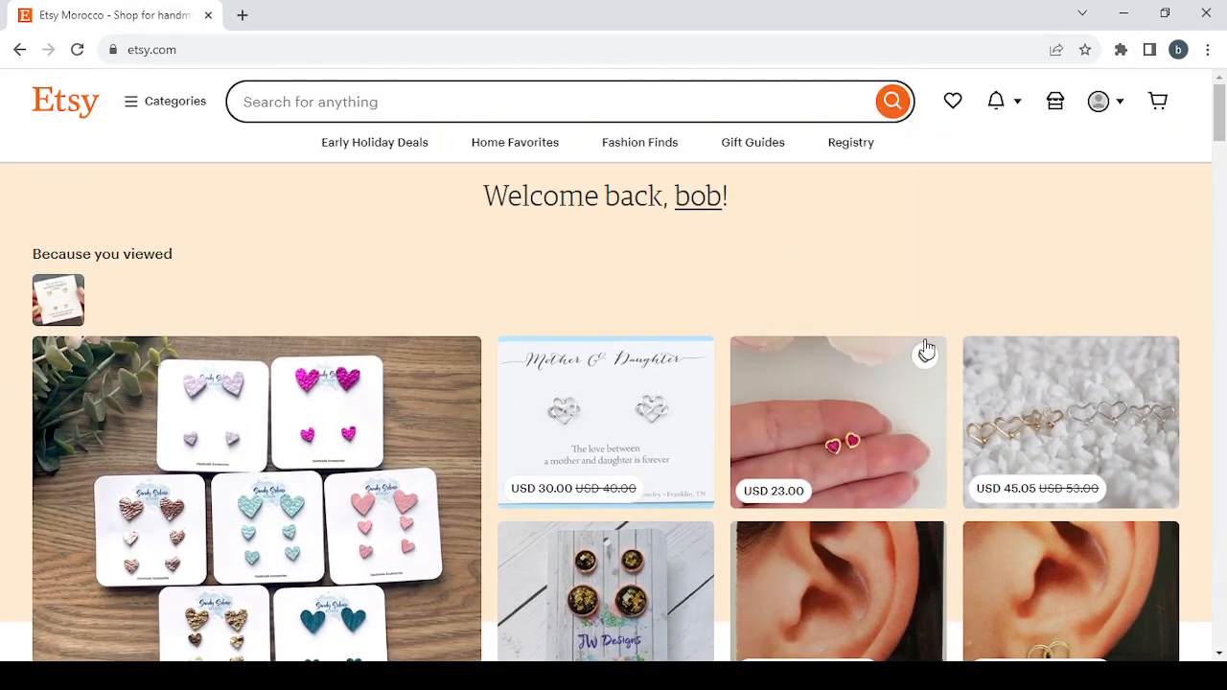
{"action": "left_click", "coordinate": [1055, 103]}
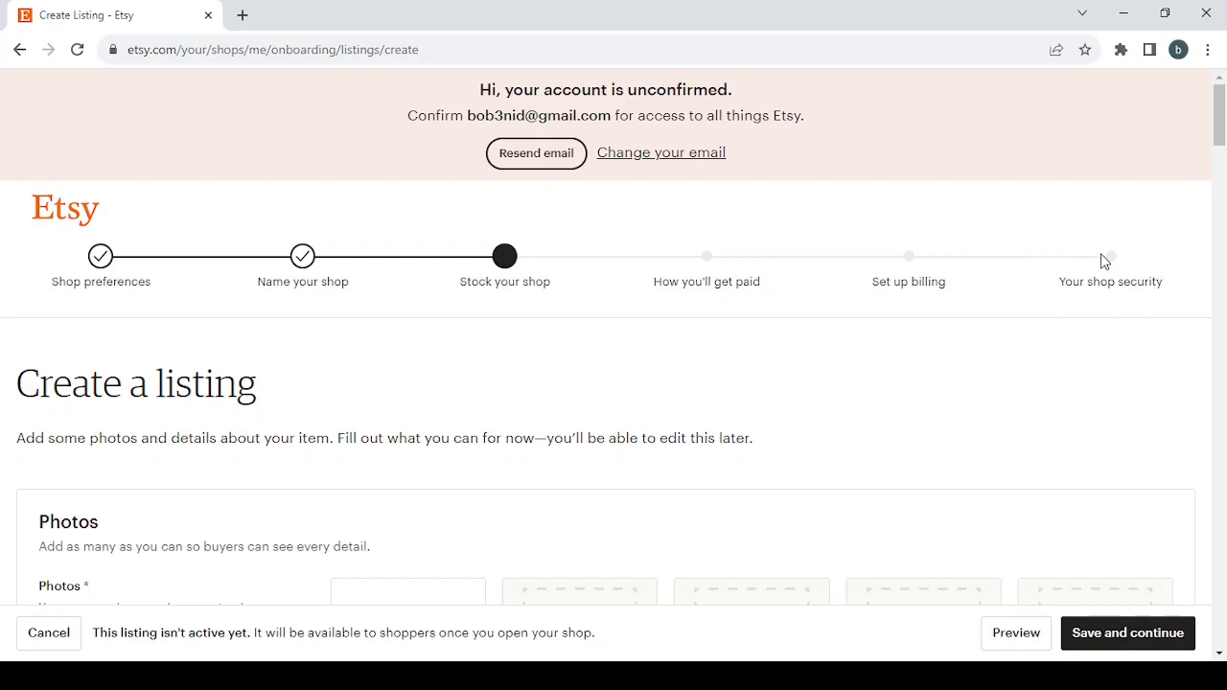
{"action": "left_click", "coordinate": [103, 265]}
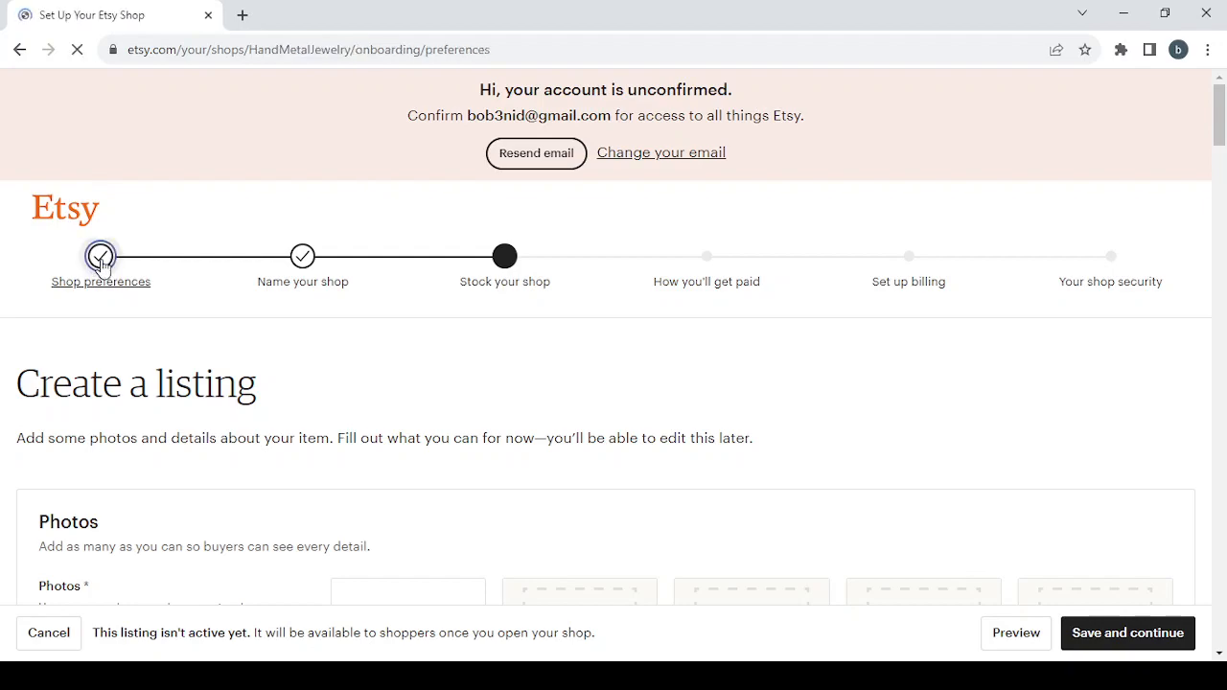
Set the shop currency to United States Dollar and save the shop preferences
{"action": "scroll", "coordinate": [399, 386], "scroll_direction": "down", "scroll_amount": 1}
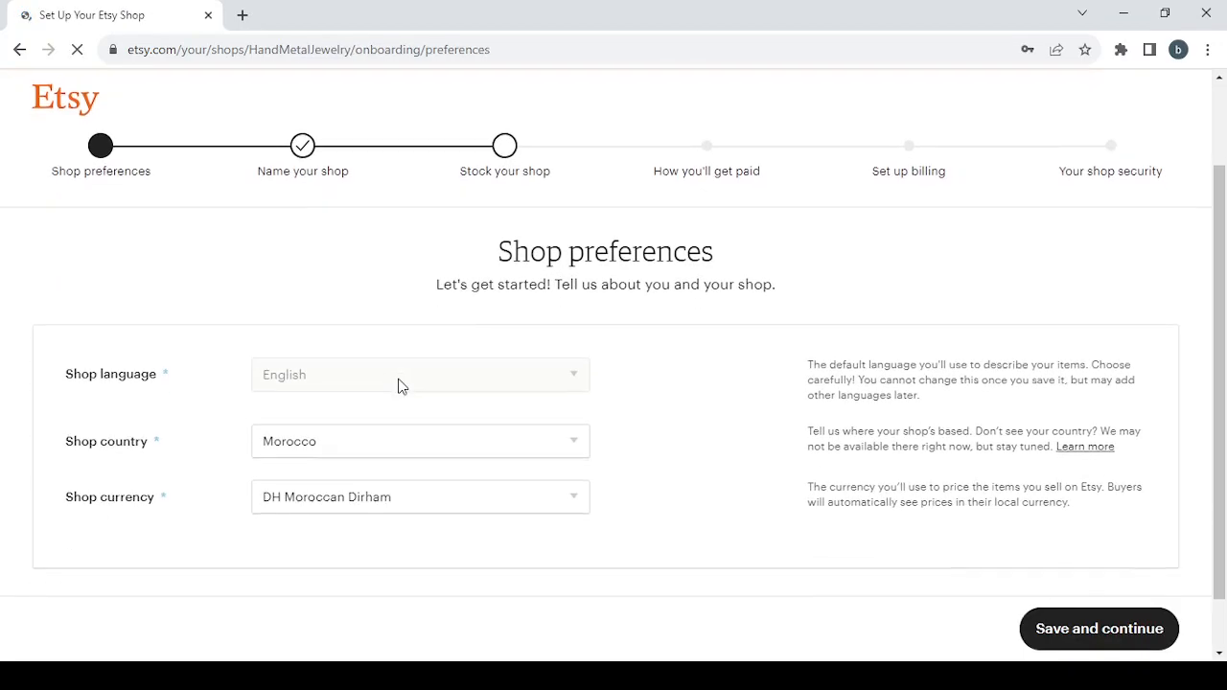
{"action": "left_click", "coordinate": [425, 506]}
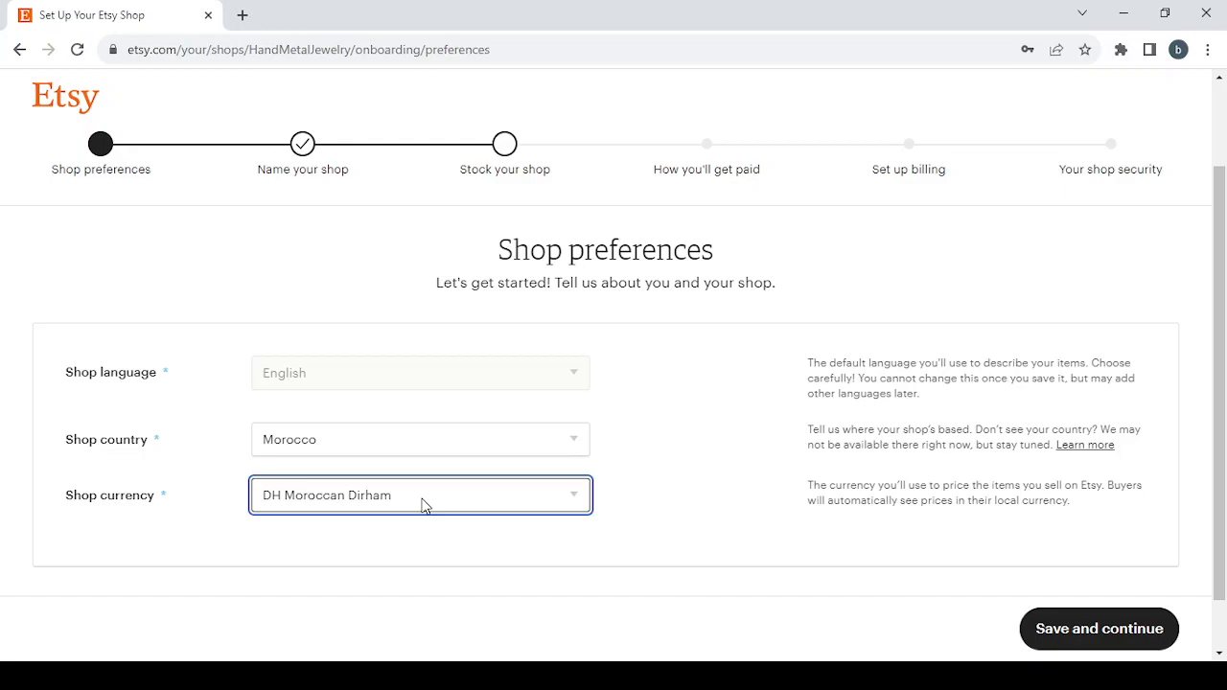
{"action": "left_click", "coordinate": [436, 179]}
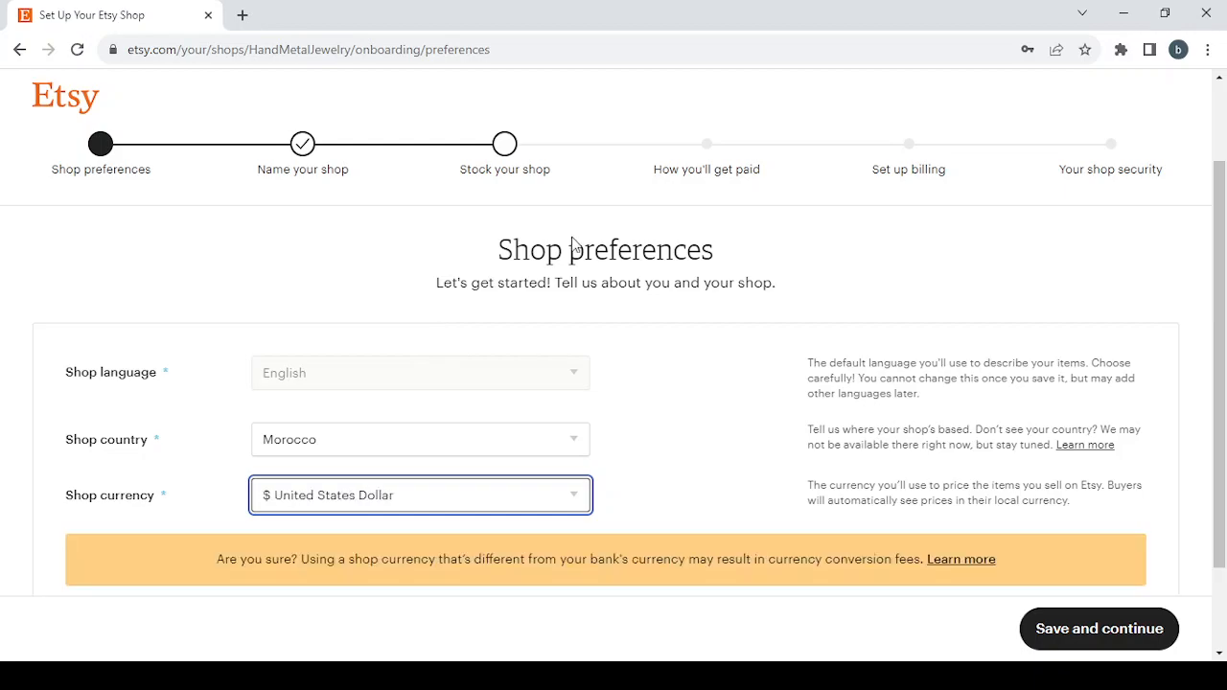
{"action": "left_click", "coordinate": [1089, 629]}
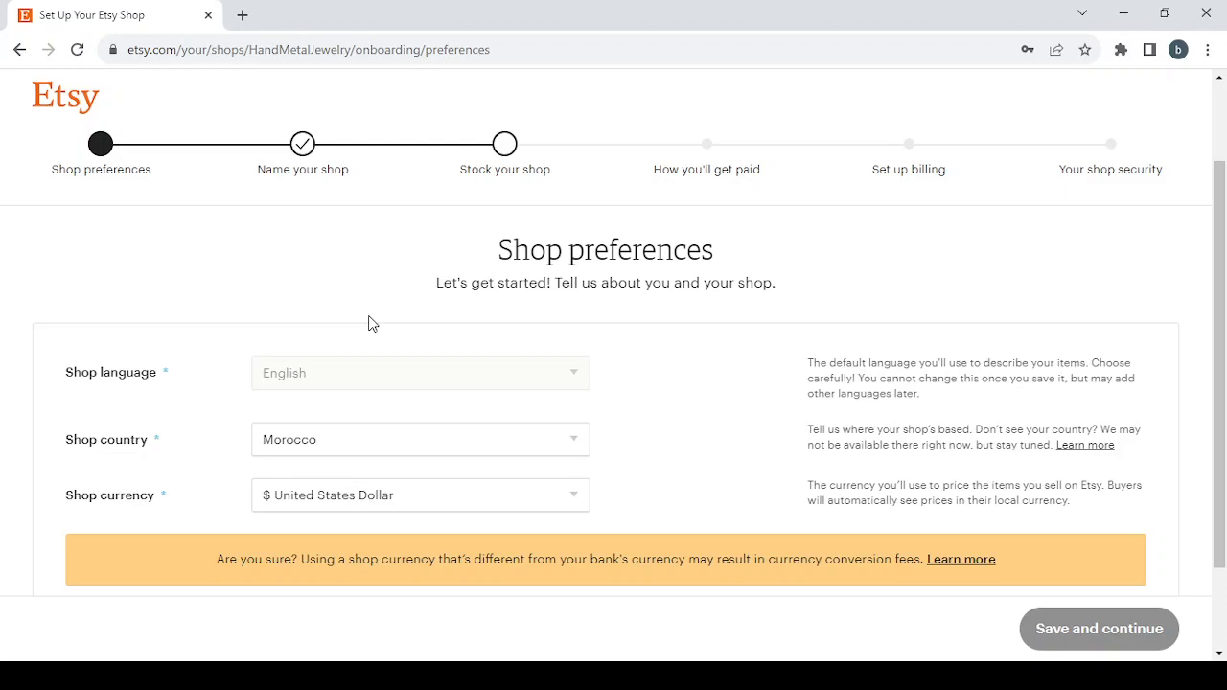
Replace the existing shop name with "Vintage Vinyl Records and Art"
{"action": "left_click_drag", "start_coordinate": [479, 393], "coordinate": [298, 377]}
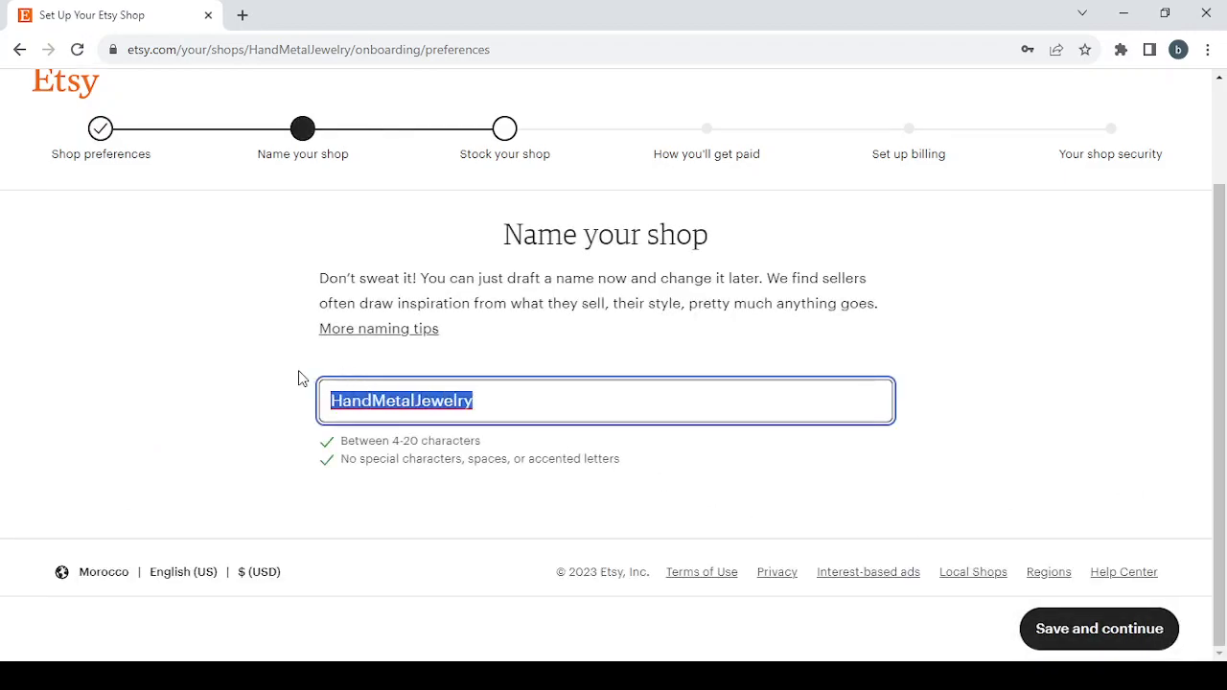
{"action": "key", "text": "BackSpace"}
{"action": "type", "text": "Vintage Vinyl Records and Art"}
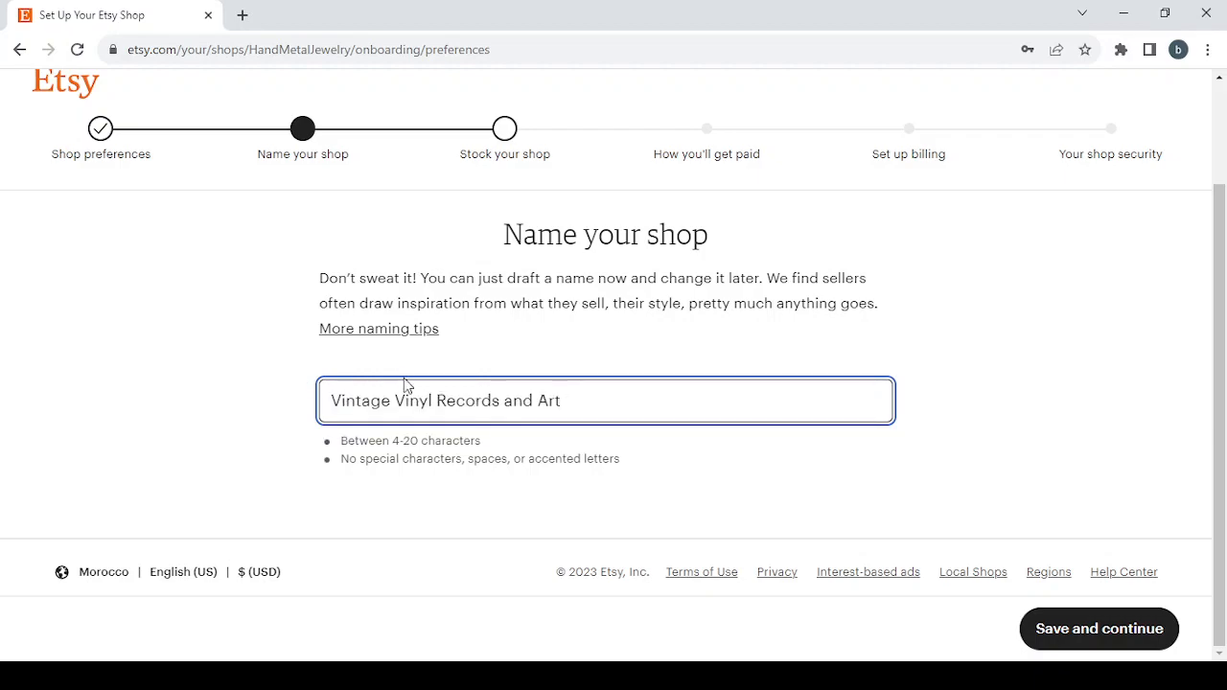
Remove the spaces and the word "and" from the shop name, making it VintageVinylRecordsArt
{"action": "key", "text": "BackSpace"}
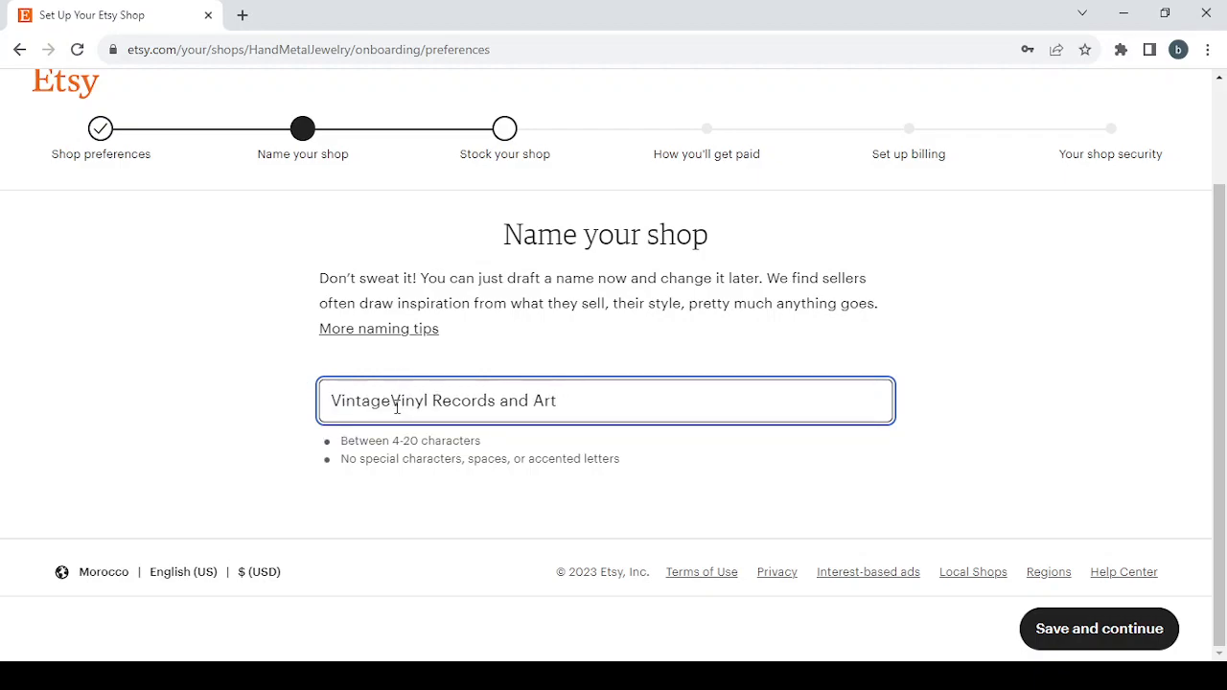
{"action": "left_click", "coordinate": [436, 400]}
{"action": "key", "text": "BackSpace"}
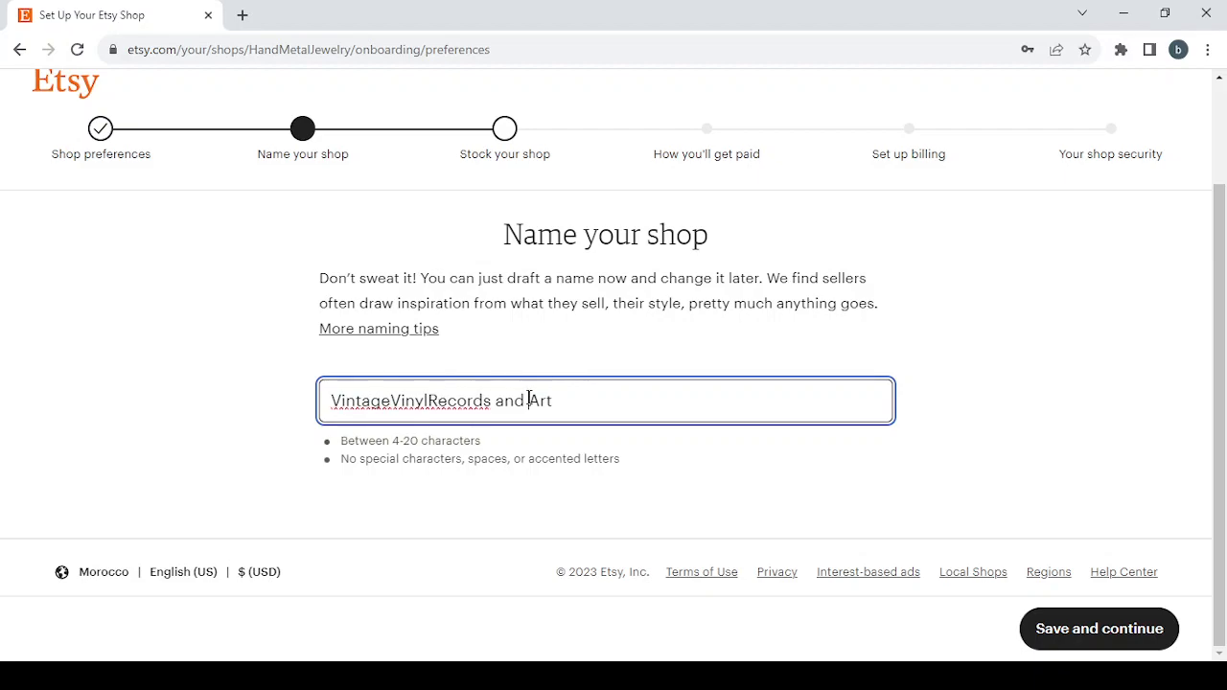
{"action": "left_click_drag", "start_coordinate": [529, 400], "coordinate": [495, 400]}
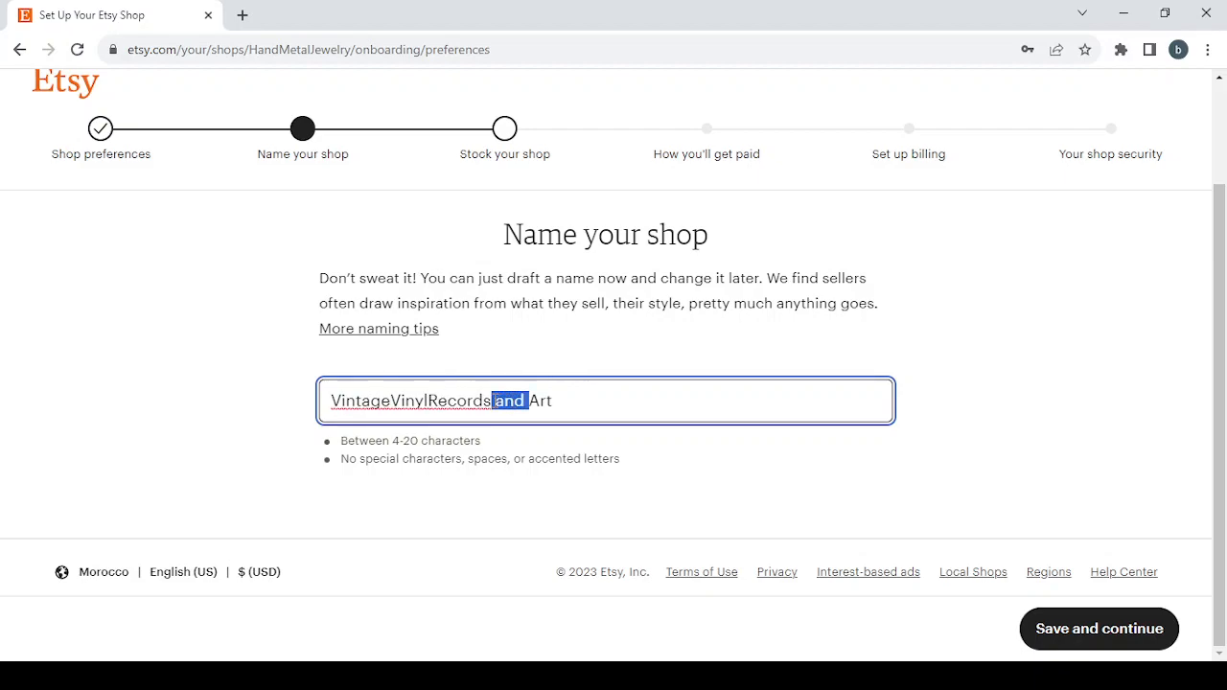
{"action": "key", "text": "BackSpace"}
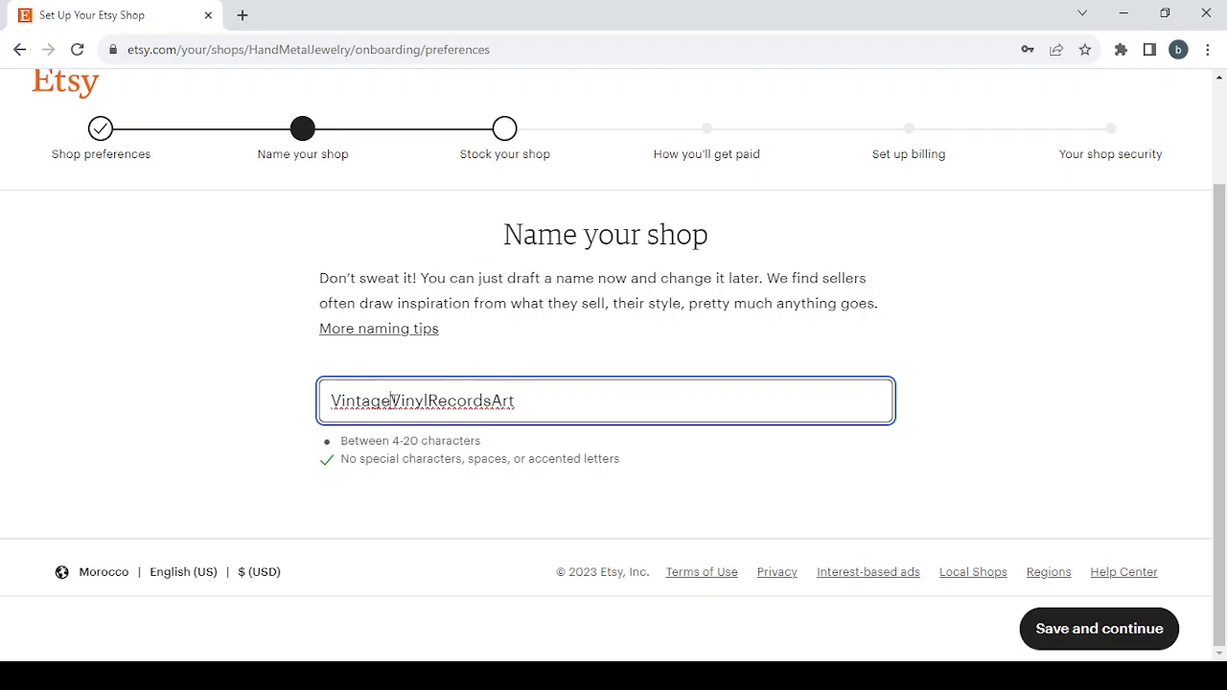
Delete "Vintage" from the shop name, check the suggested alternatives, and append 1 to make it VinylRecordsArt1
{"action": "left_click_drag", "start_coordinate": [391, 400], "coordinate": [252, 433]}
{"action": "key", "text": "BackSpace"}
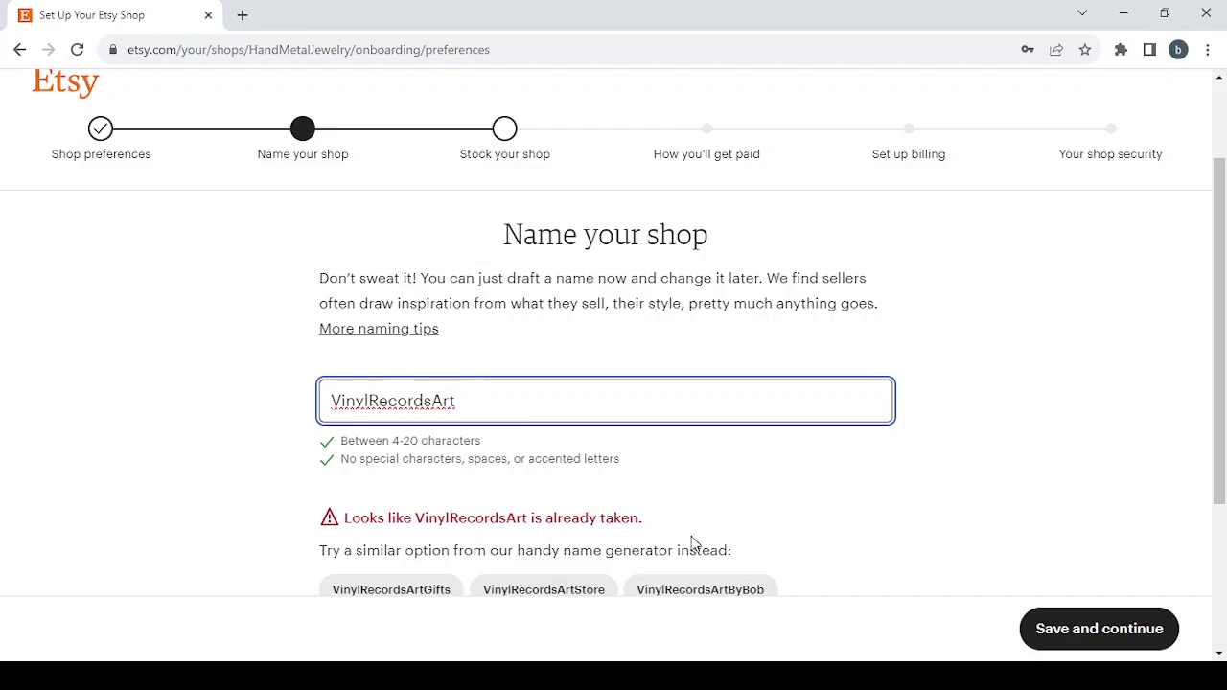
{"action": "scroll", "coordinate": [631, 497], "scroll_direction": "down", "scroll_amount": 2}
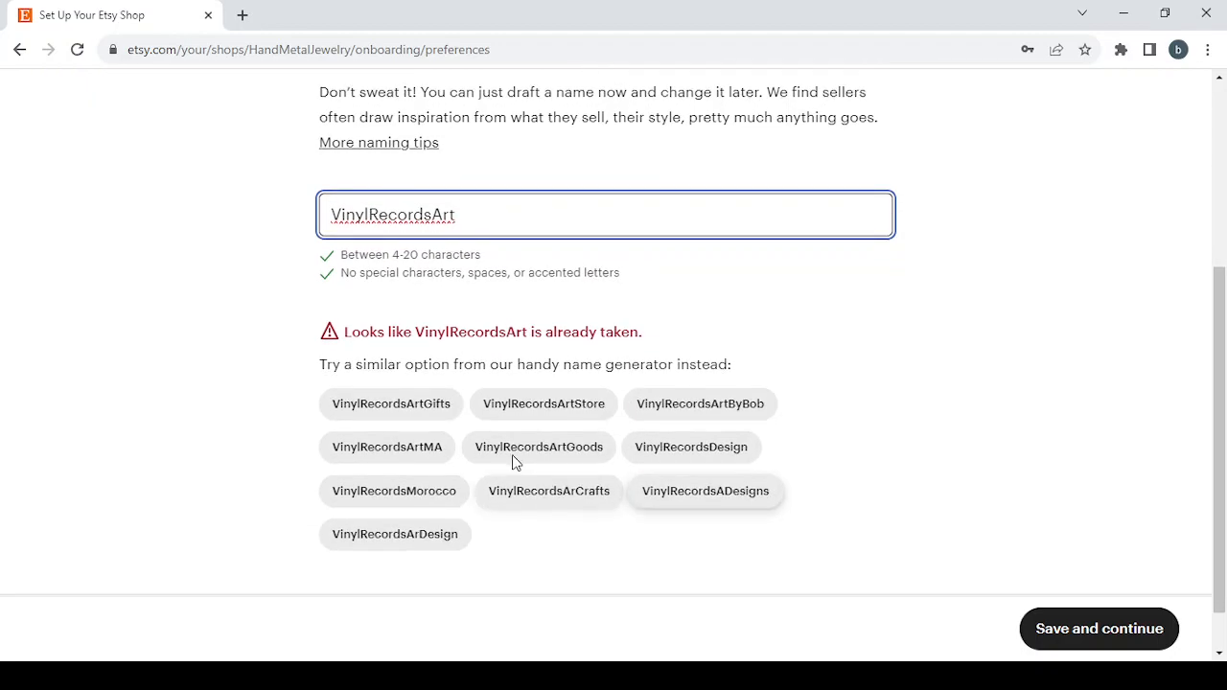
{"action": "scroll", "coordinate": [621, 365], "scroll_direction": "up", "scroll_amount": 2}
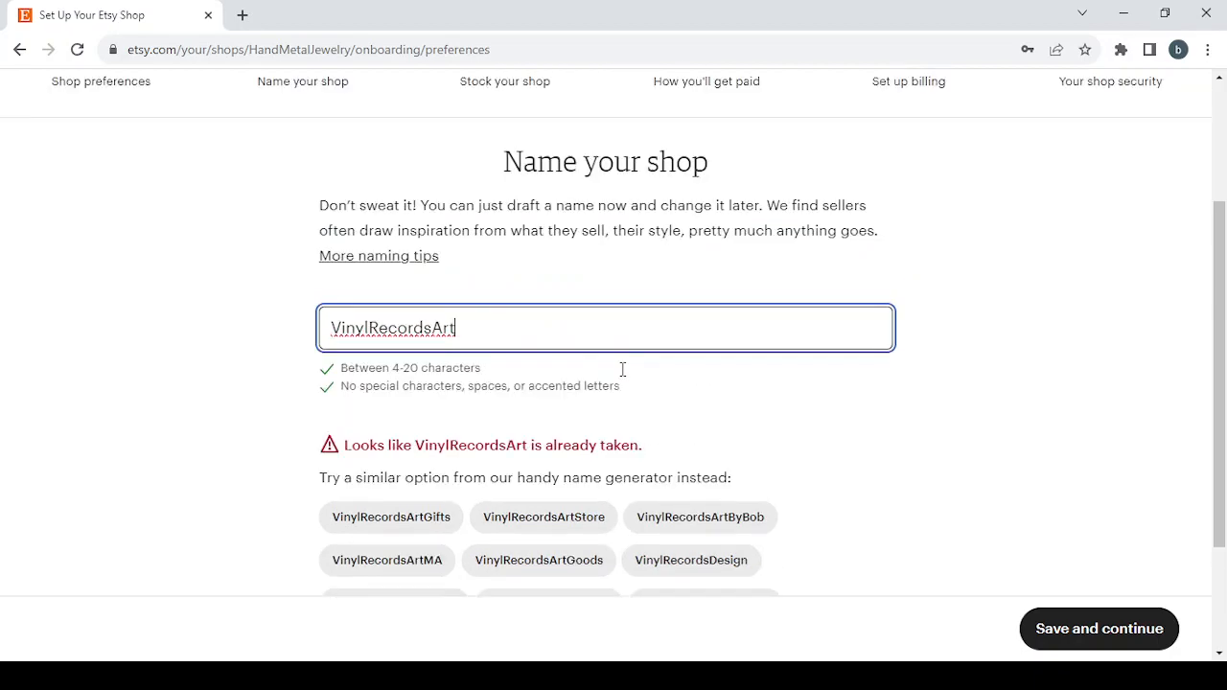
{"action": "type", "text": "1"}
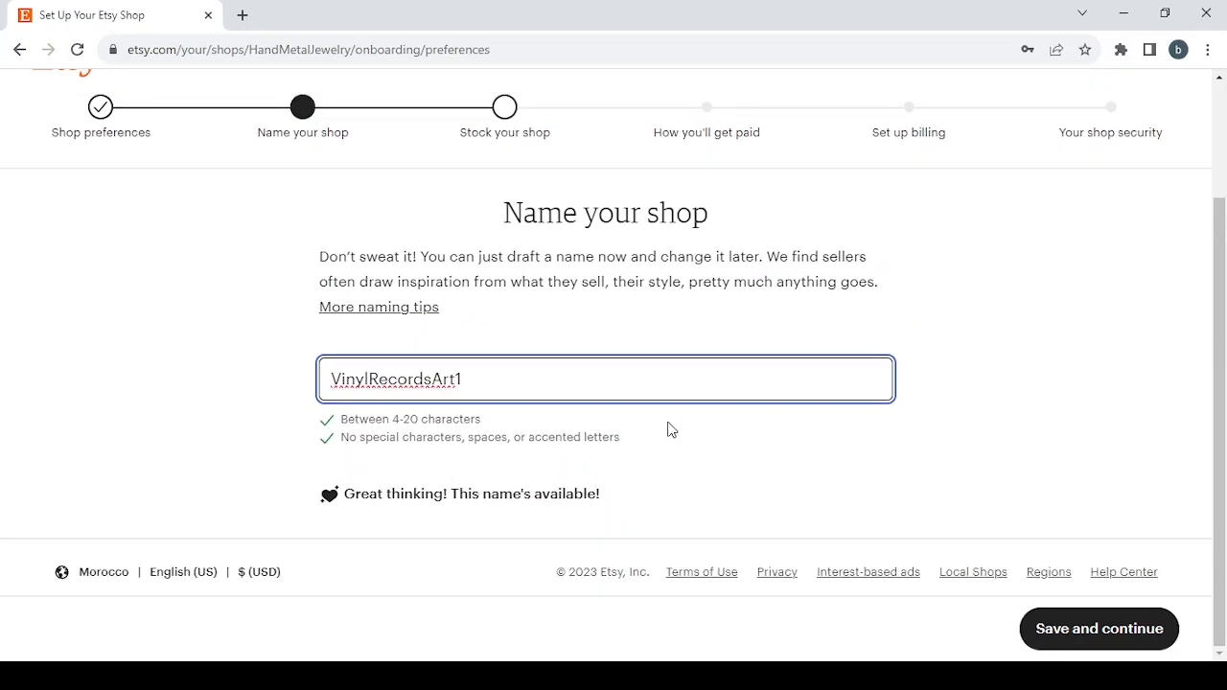
Save the shop name VinylRecordsArt1 and continue to the listing creation stage
{"action": "left_click", "coordinate": [1086, 642]}
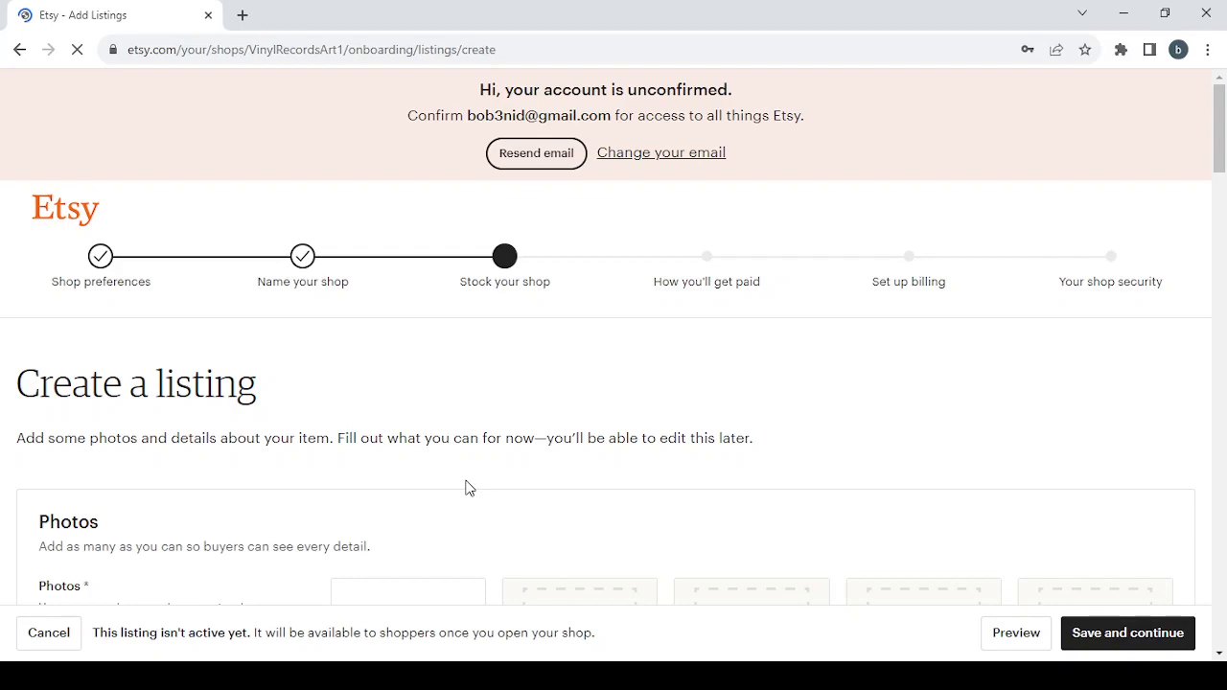
{"action": "scroll", "coordinate": [222, 416], "scroll_direction": "down", "scroll_amount": 1}
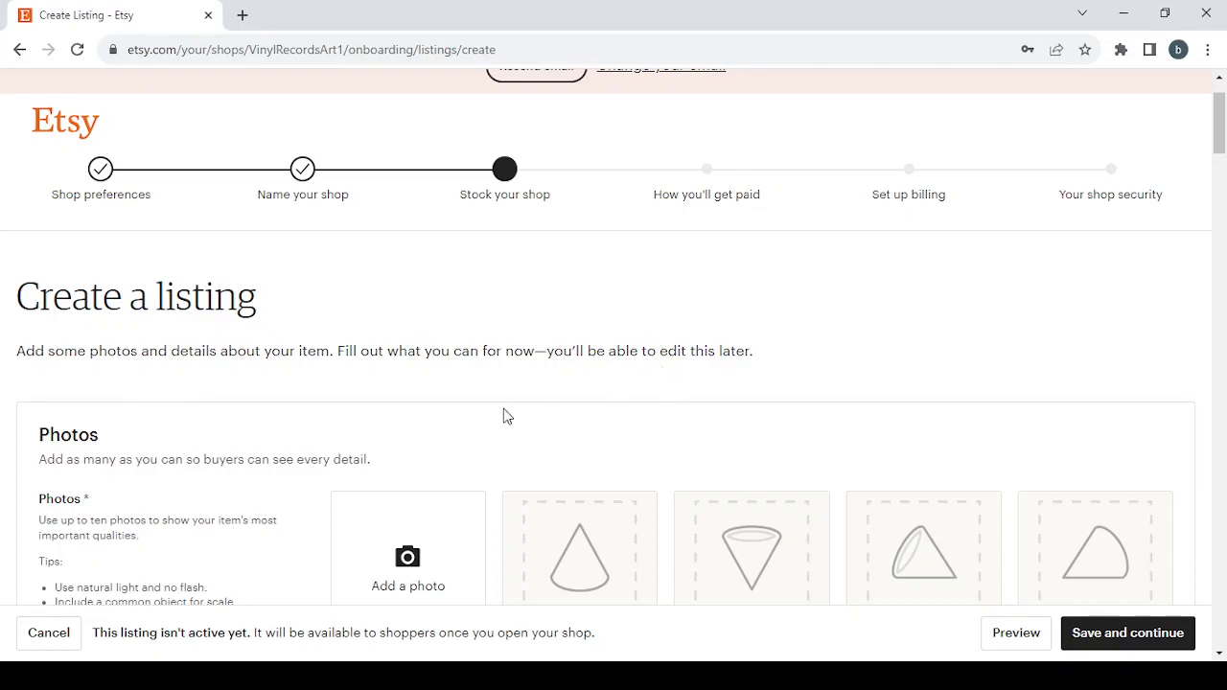
{"action": "scroll", "coordinate": [467, 425], "scroll_direction": "down", "scroll_amount": 1}
{"action": "scroll", "coordinate": [467, 425], "scroll_direction": "up", "scroll_amount": 2}
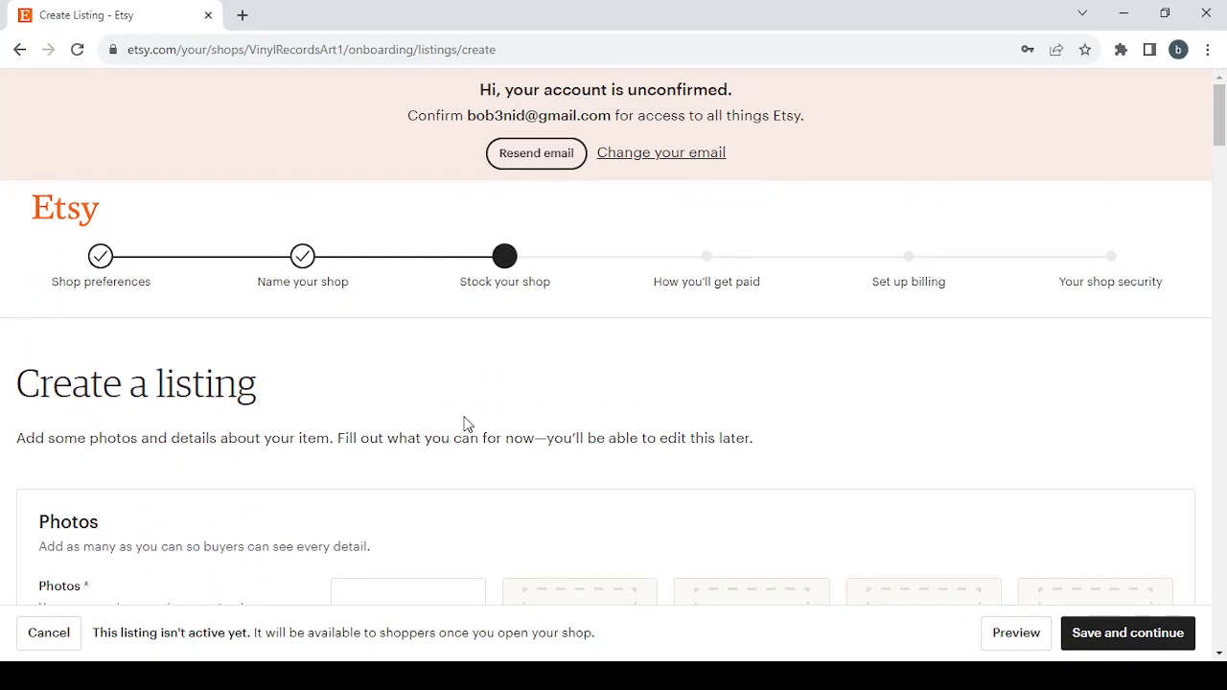
Try to save the blank listing, and review the required fields under Photos, Inventory, Listing details and Shipping
{"action": "left_click", "coordinate": [1138, 638]}
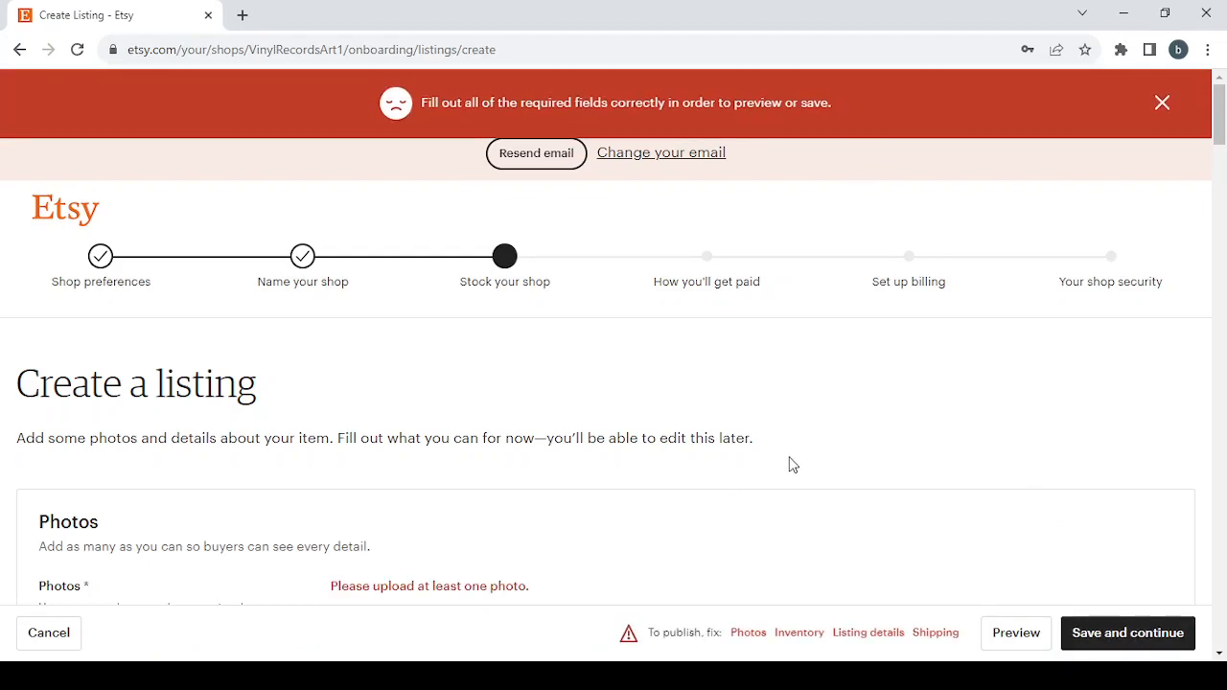
{"action": "left_click", "coordinate": [745, 633]}
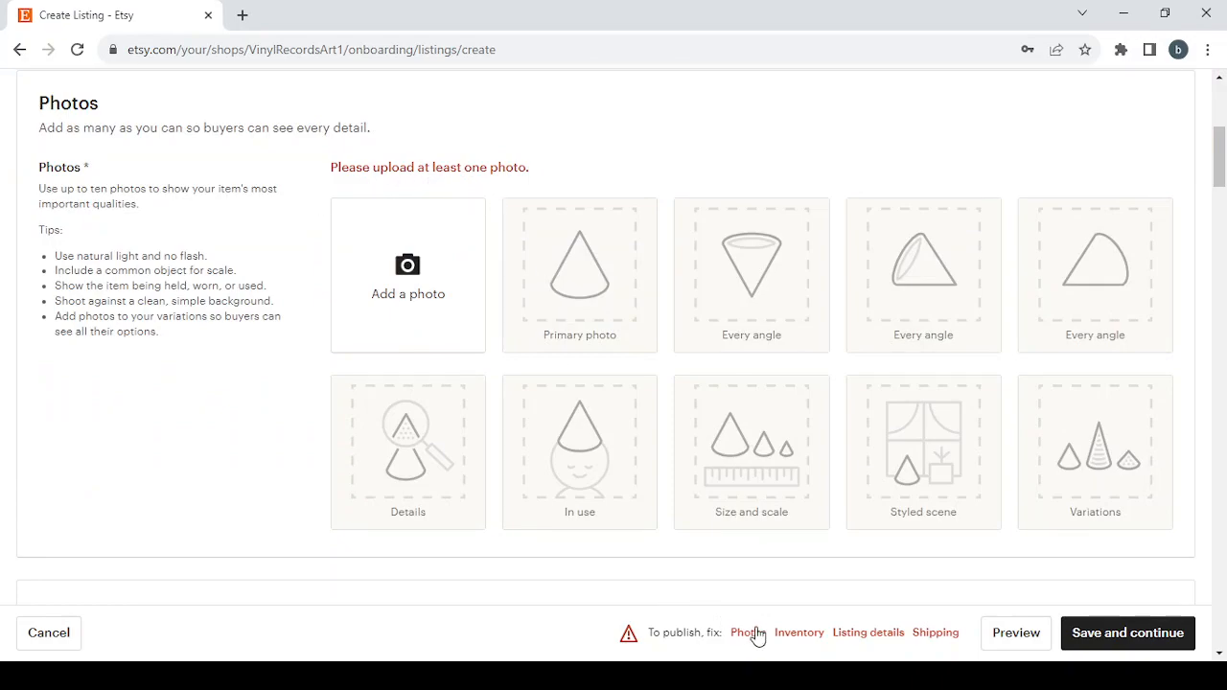
{"action": "left_click", "coordinate": [797, 634]}
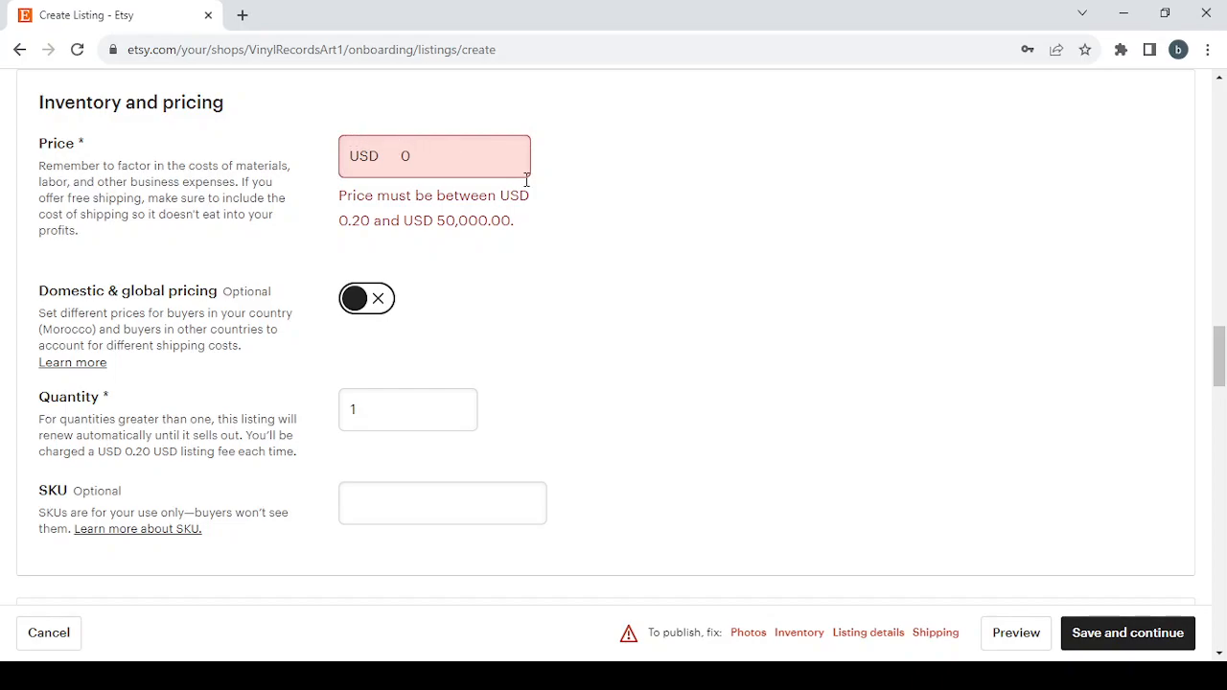
{"action": "left_click", "coordinate": [867, 633]}
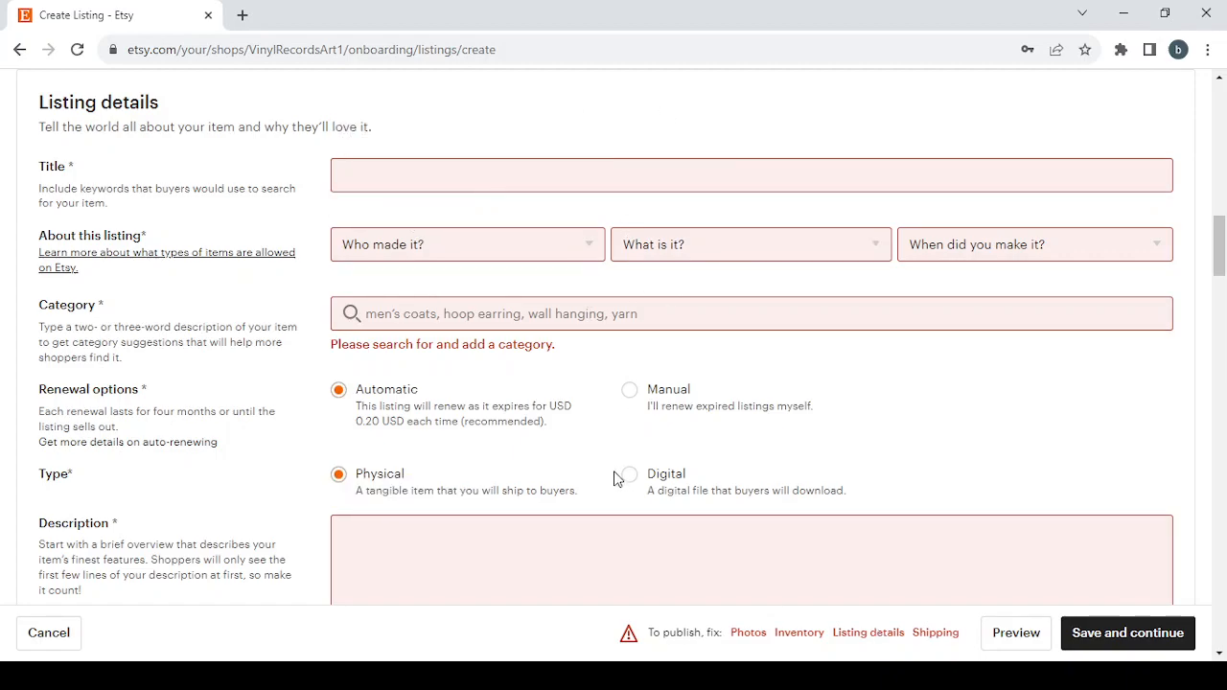
{"action": "left_click", "coordinate": [935, 635]}
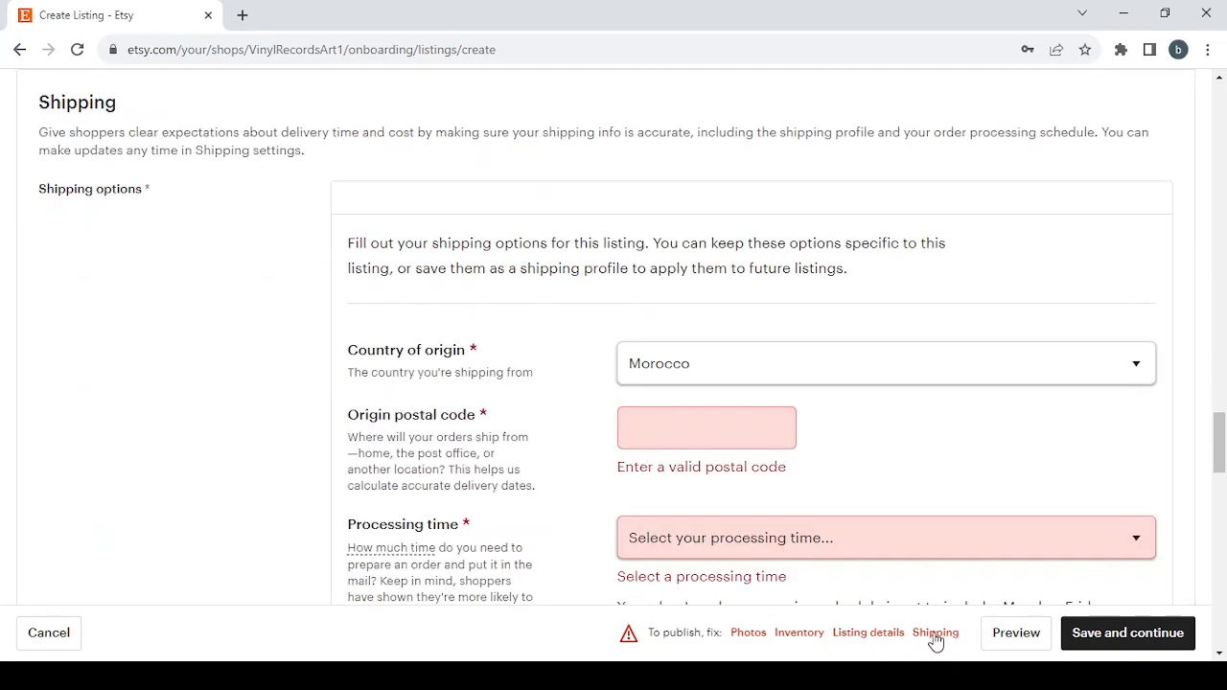
{"action": "scroll", "coordinate": [607, 345], "scroll_direction": "down", "scroll_amount": 5}
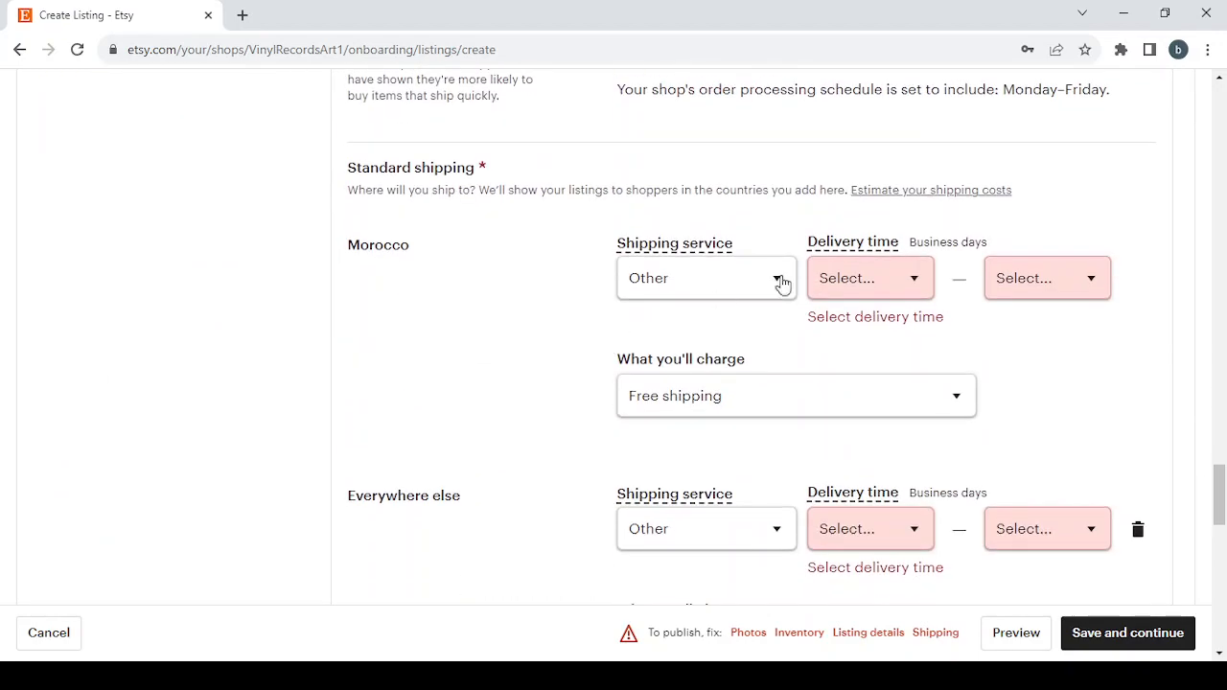
{"action": "scroll", "coordinate": [896, 275], "scroll_direction": "down", "scroll_amount": 3}
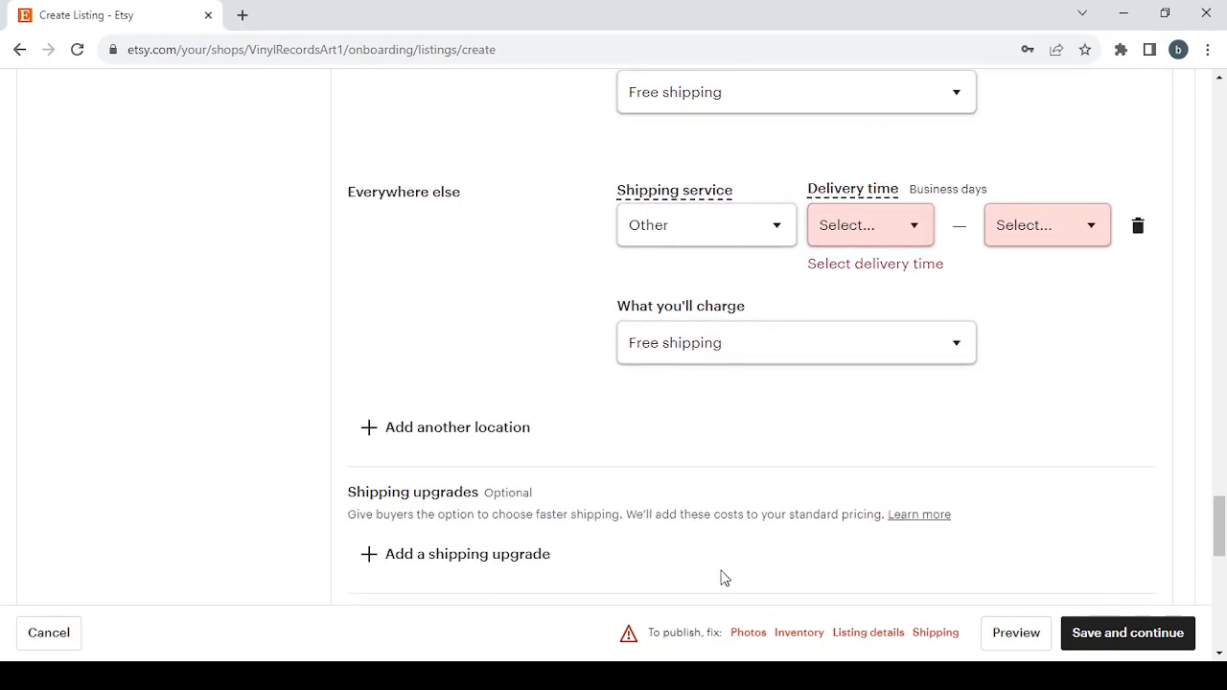
Review the photo upload slots and tips, and the video upload guidance for the listing
{"action": "left_click", "coordinate": [748, 633]}
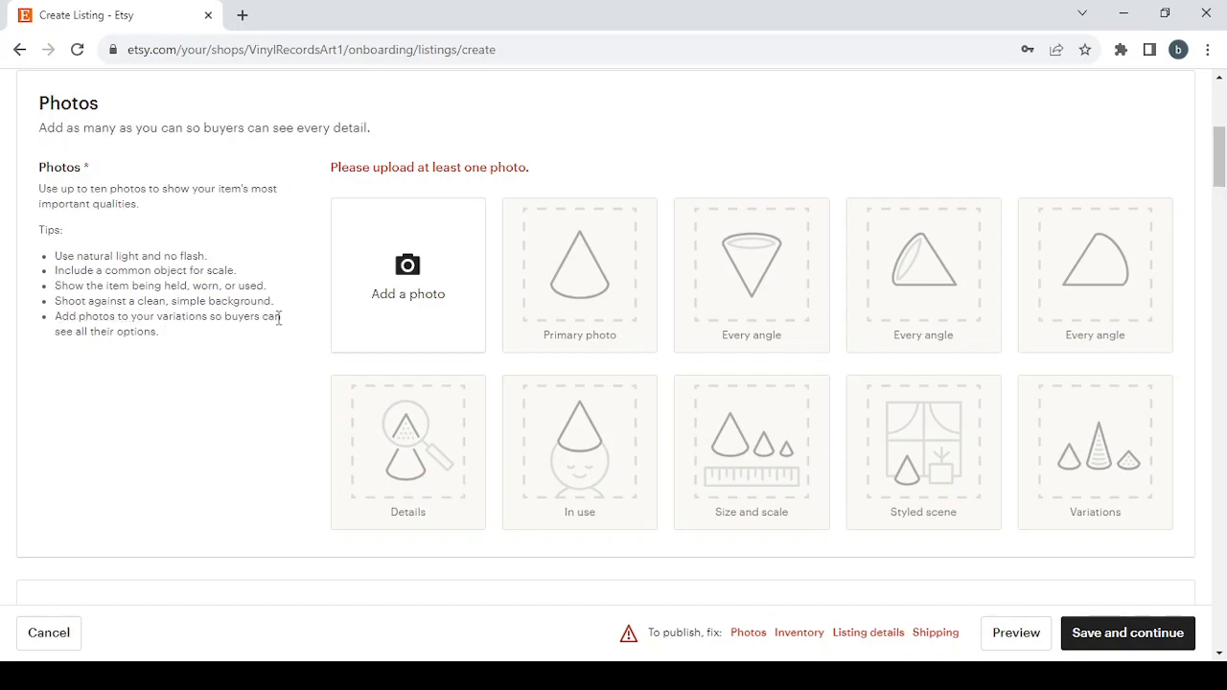
{"action": "scroll", "coordinate": [431, 350], "scroll_direction": "down", "scroll_amount": 1}
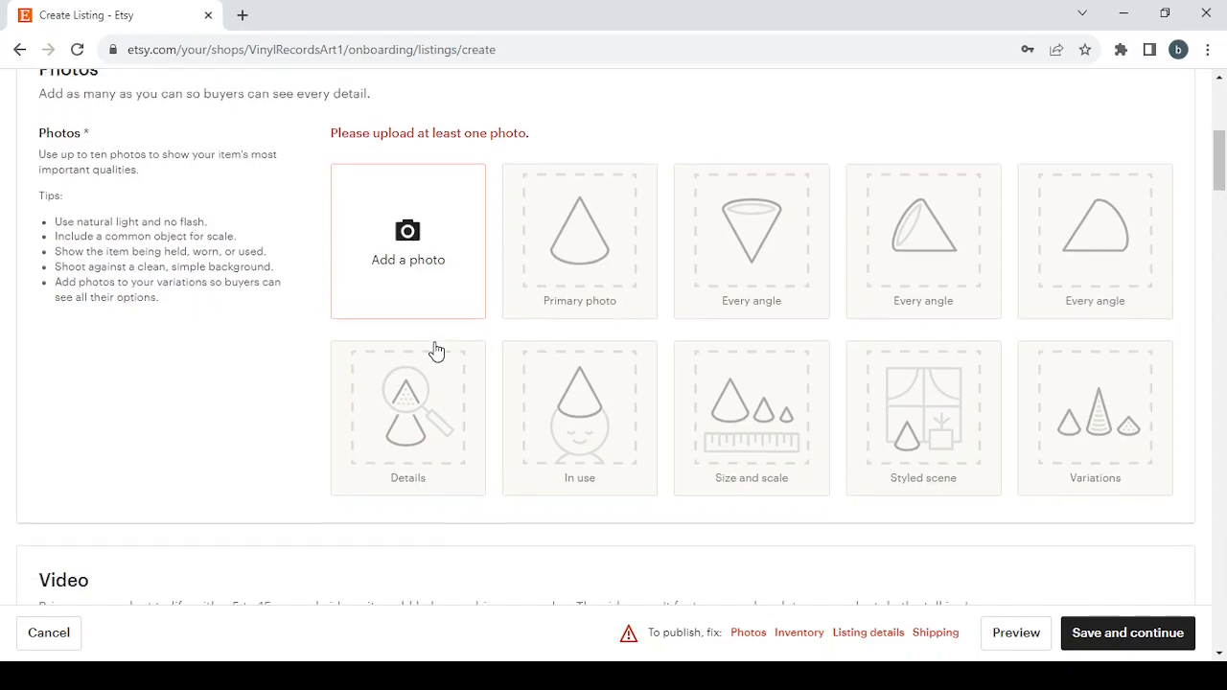
{"action": "scroll", "coordinate": [434, 350], "scroll_direction": "down", "scroll_amount": 4}
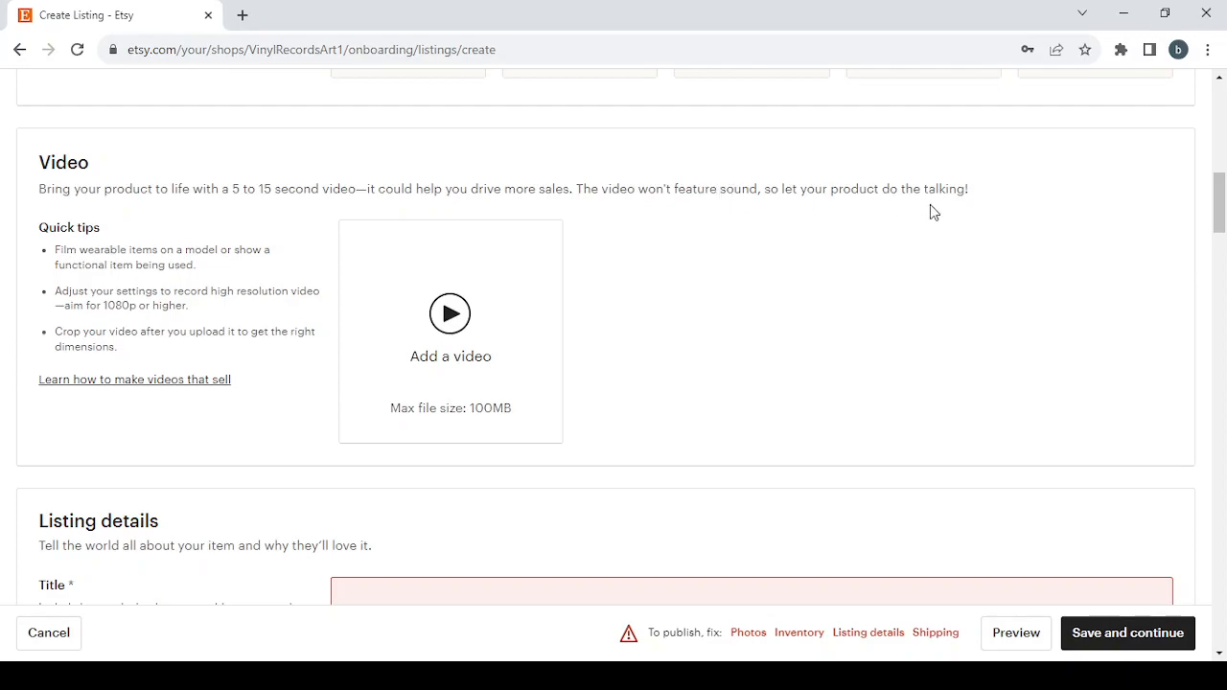
{"action": "scroll", "coordinate": [227, 220], "scroll_direction": "down", "scroll_amount": 1}
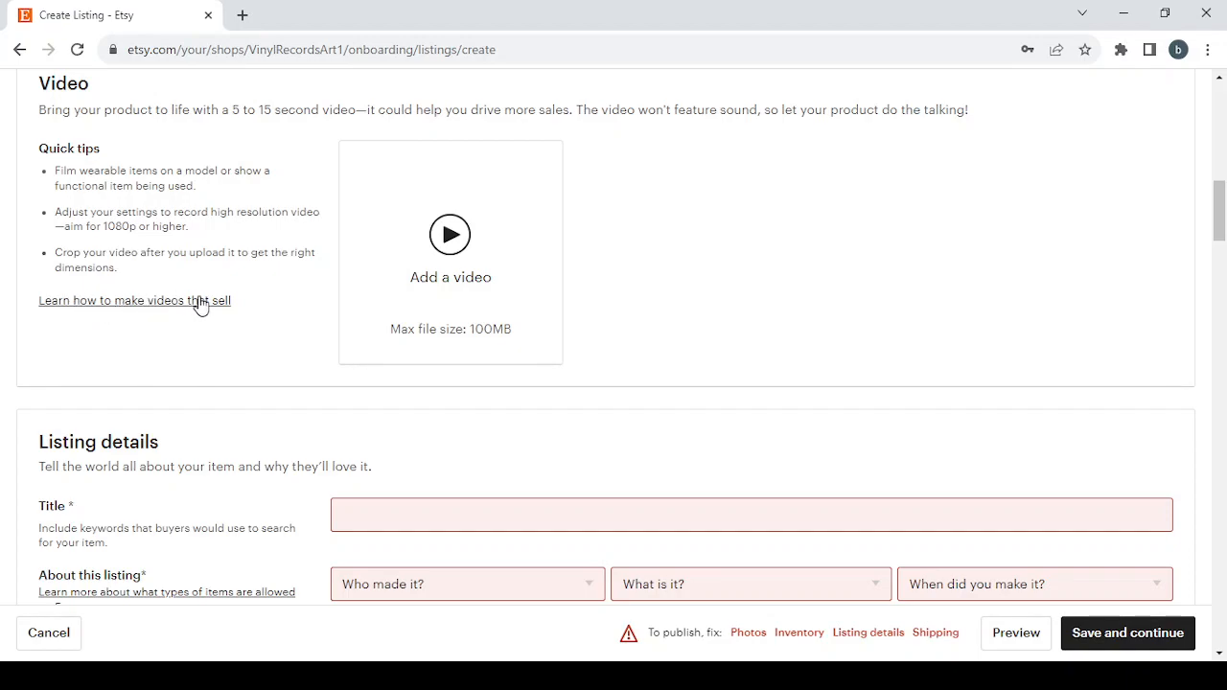
{"action": "scroll", "coordinate": [214, 227], "scroll_direction": "down", "scroll_amount": 1}
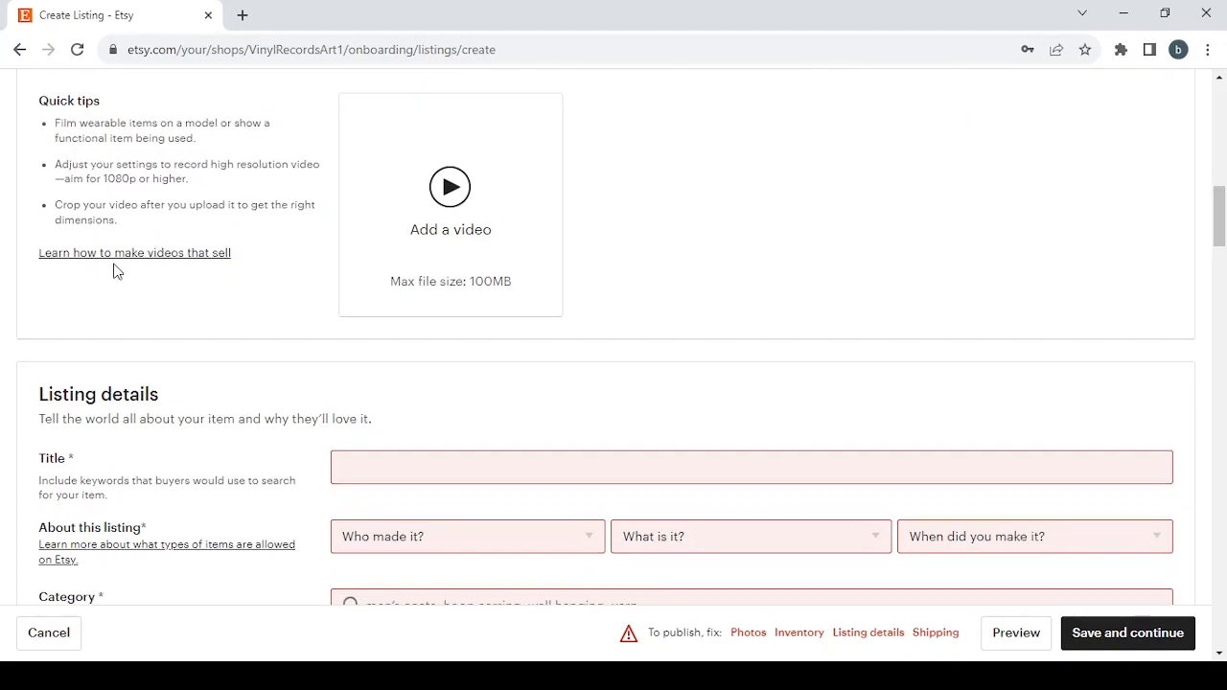
Enter "Vintage Vinyl Records and Art" as the listing title
{"action": "scroll", "coordinate": [509, 430], "scroll_direction": "down", "scroll_amount": 3}
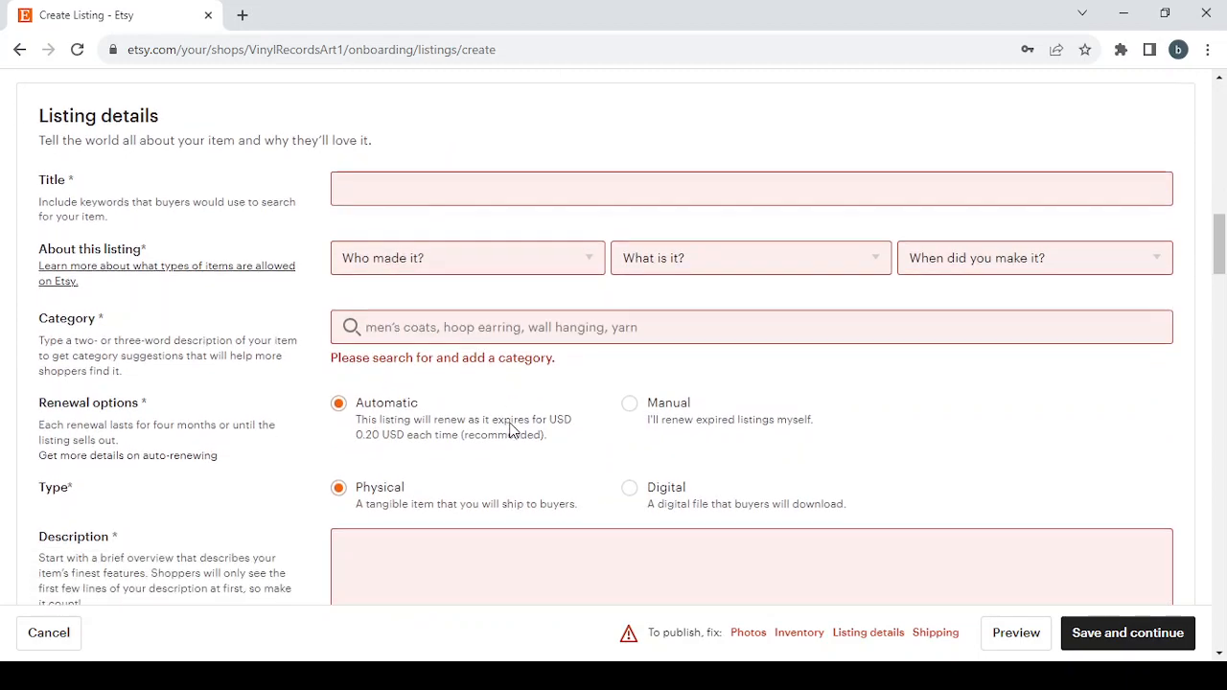
{"action": "left_click", "coordinate": [355, 188]}
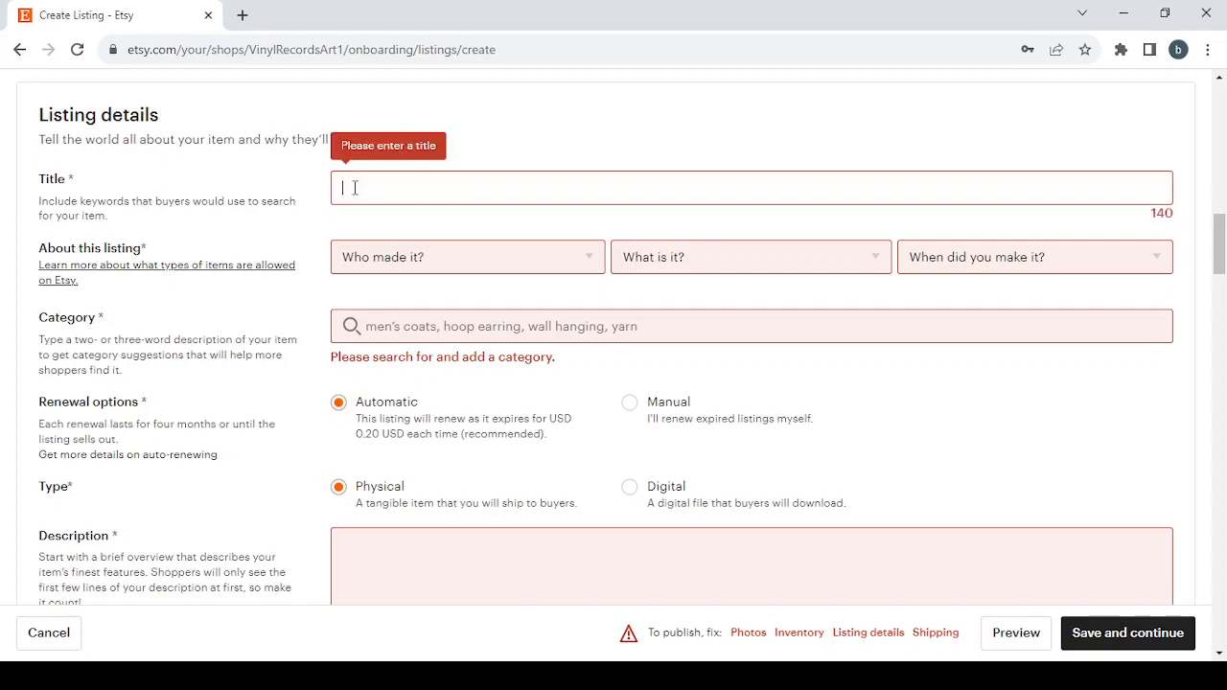
{"action": "type", "text": "Vintage Vinyl Records and Art"}
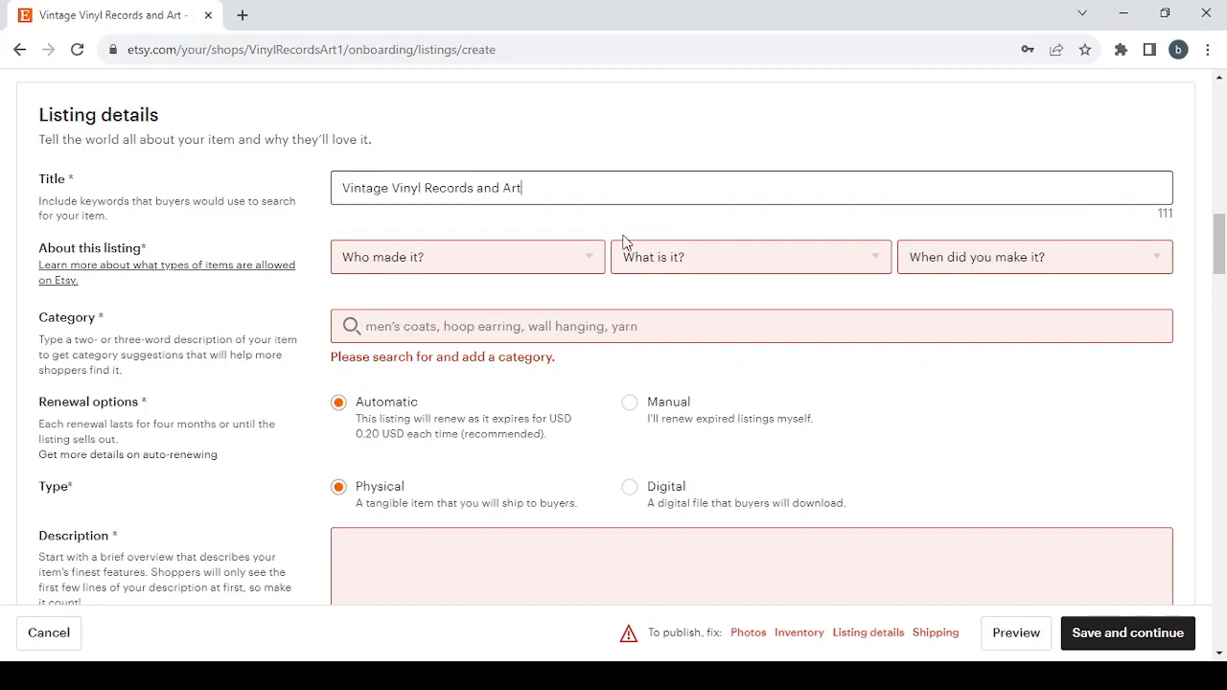
Describe the item's origin as made by "I did", "A finished product", and made in 2020 - 2023
{"action": "left_click", "coordinate": [562, 259]}
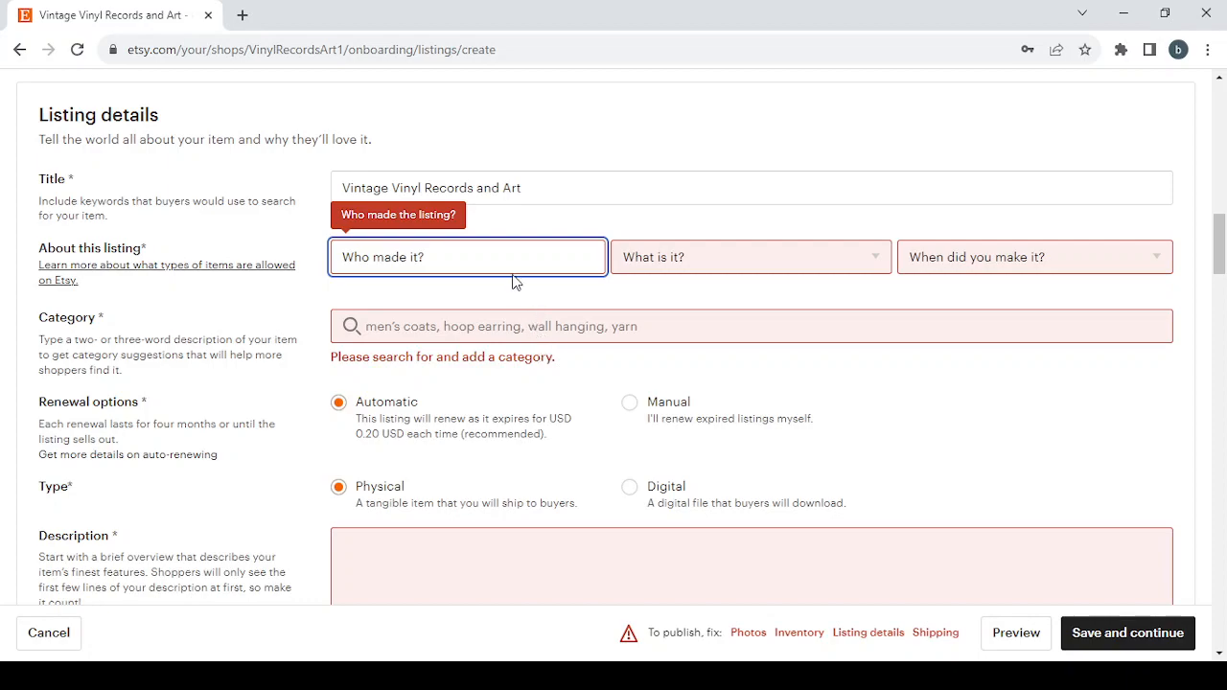
{"action": "key", "text": "Down"}
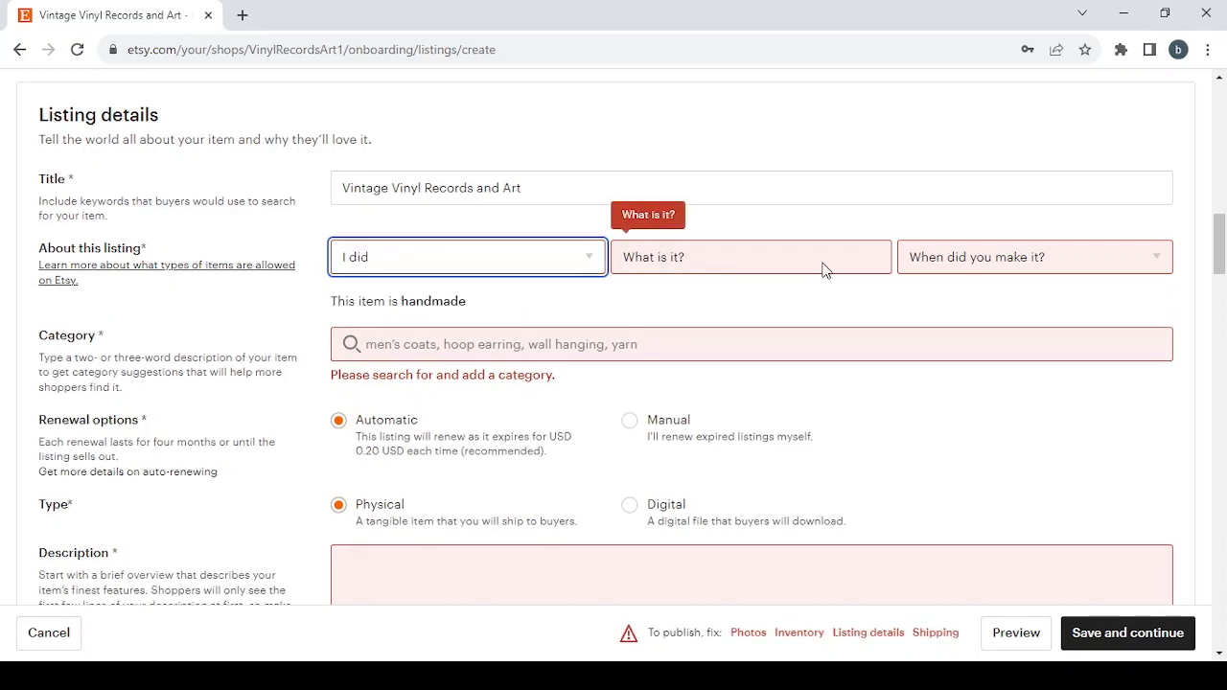
{"action": "key", "text": "Tab"}
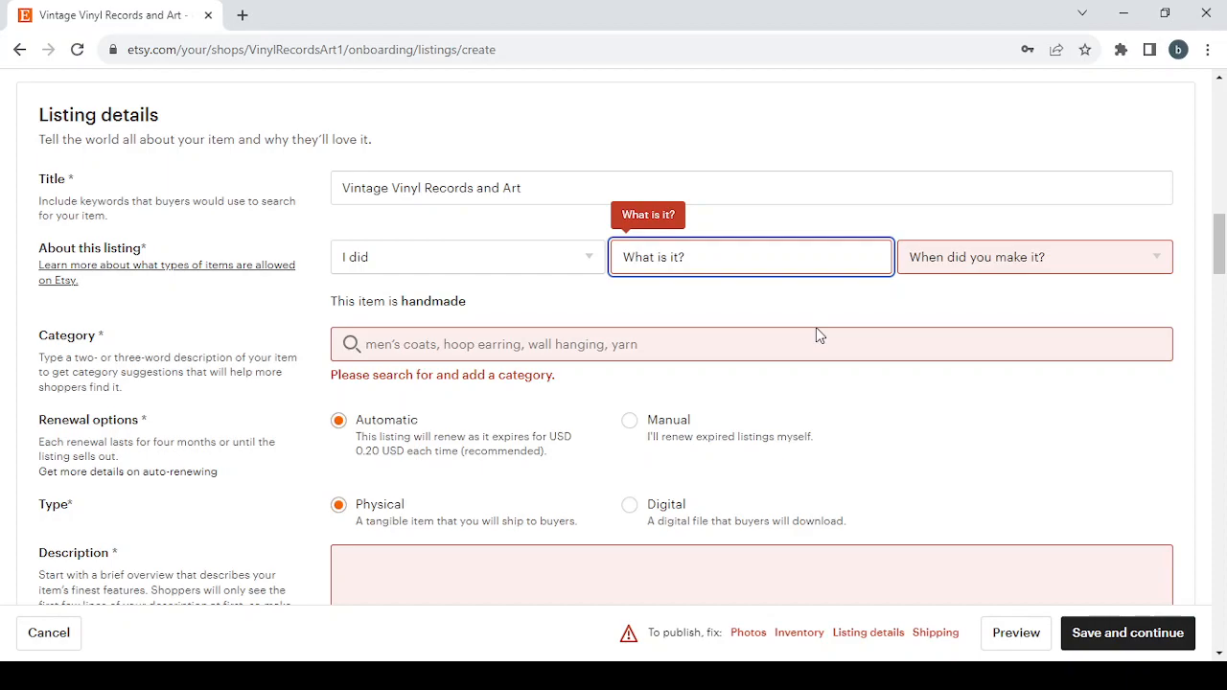
{"action": "key", "text": "Down"}
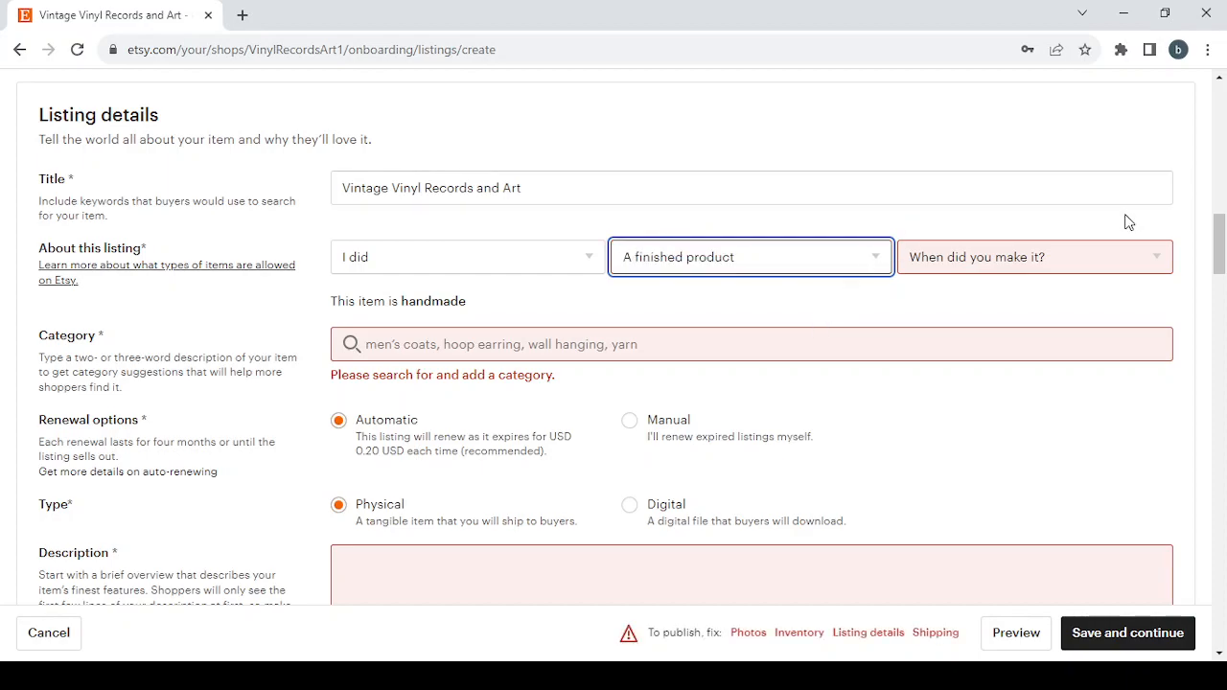
{"action": "key", "text": "Tab"}
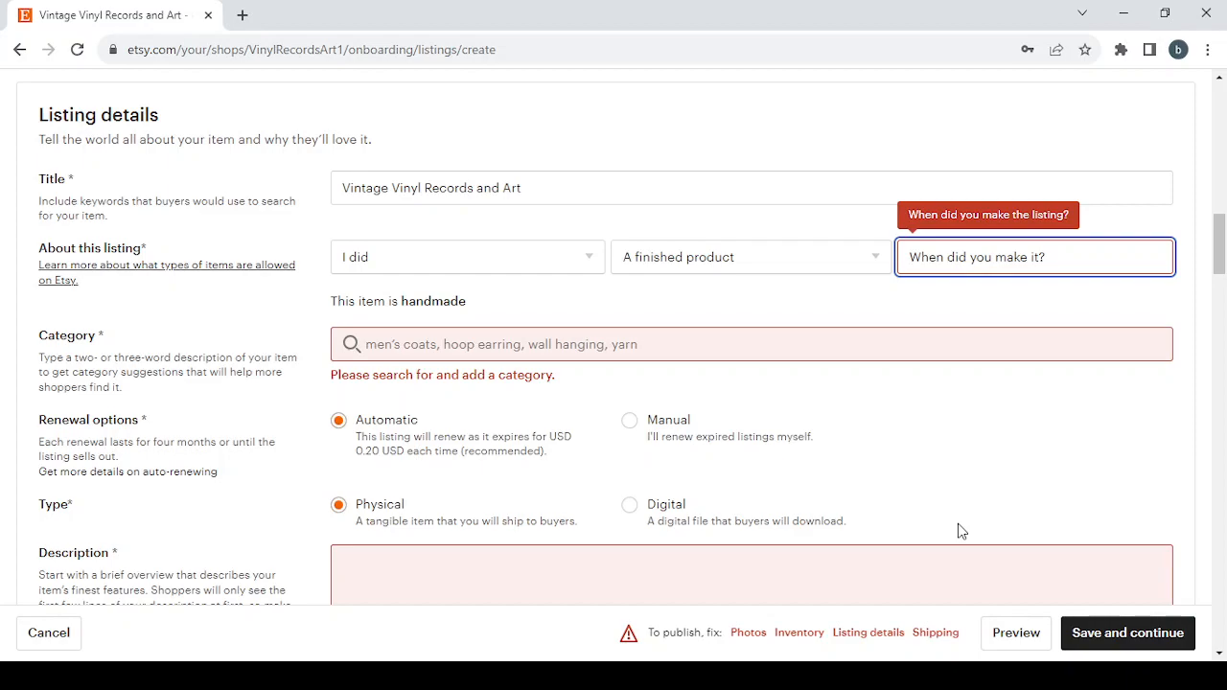
{"action": "left_click", "coordinate": [1004, 348]}
Search the categories for "Vintage Vinyl Records and Art" and assign the Vinyl Records category to the listing
{"action": "left_click", "coordinate": [419, 343]}
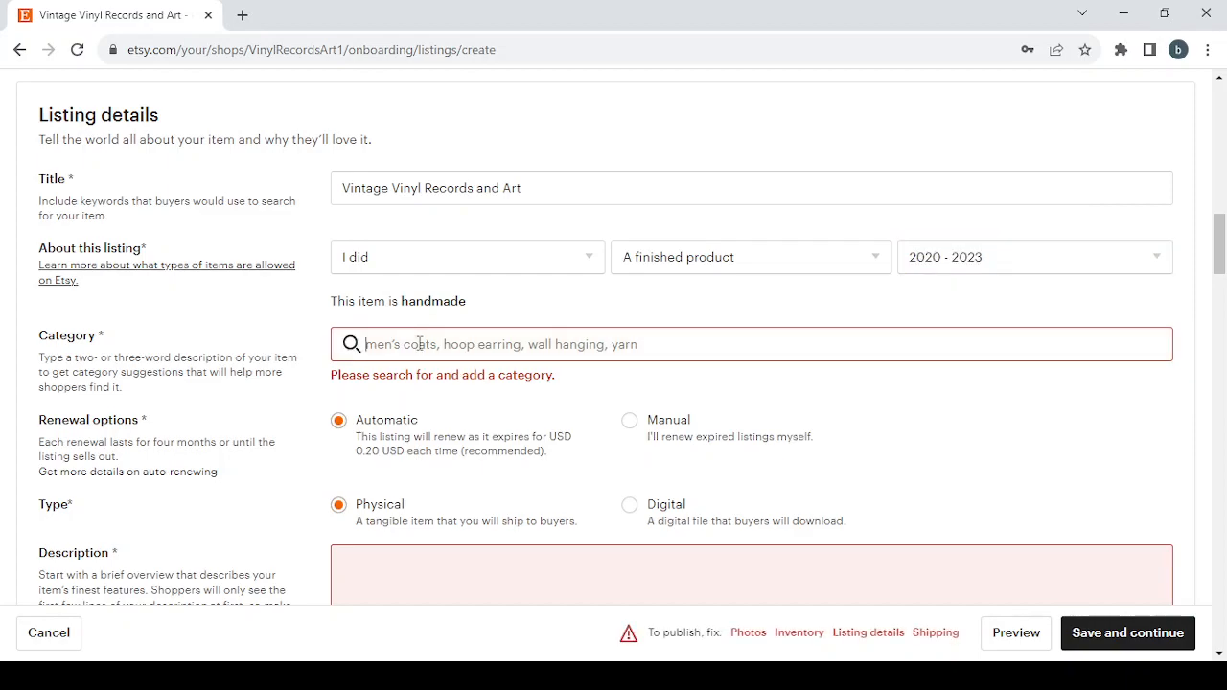
{"action": "type", "text": "Vintage Vinyl Records and Art"}
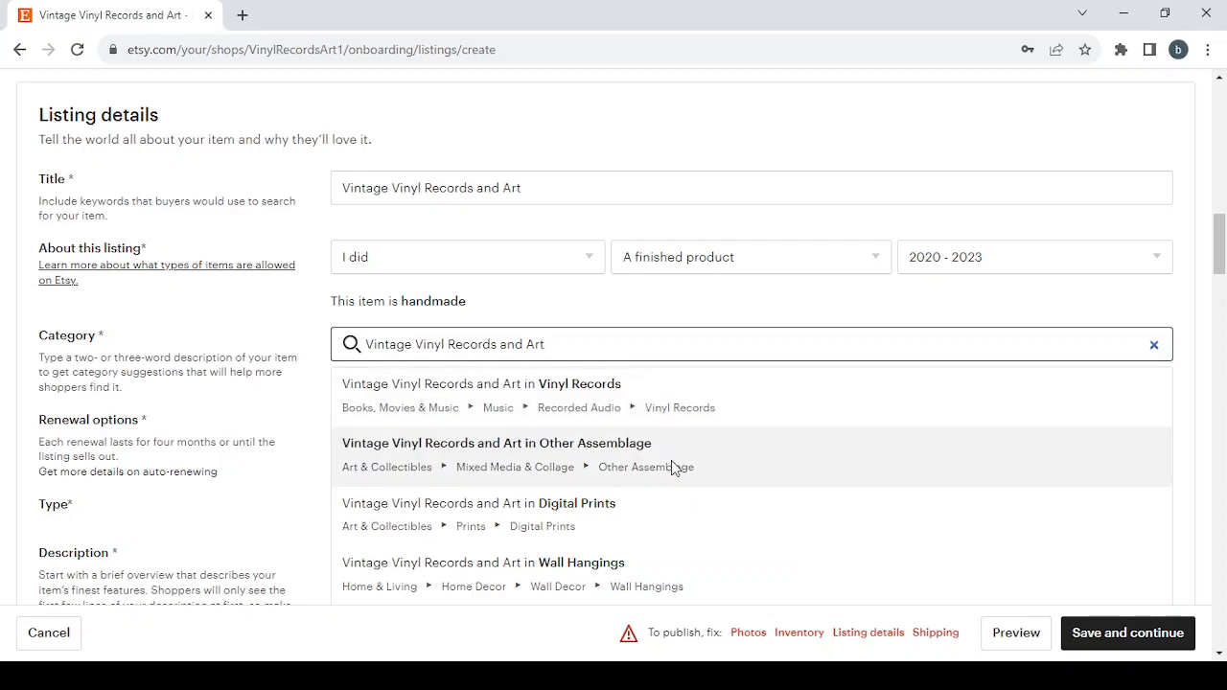
{"action": "scroll", "coordinate": [672, 461], "scroll_direction": "down", "scroll_amount": 1}
{"action": "scroll", "coordinate": [672, 461], "scroll_direction": "up", "scroll_amount": 1}
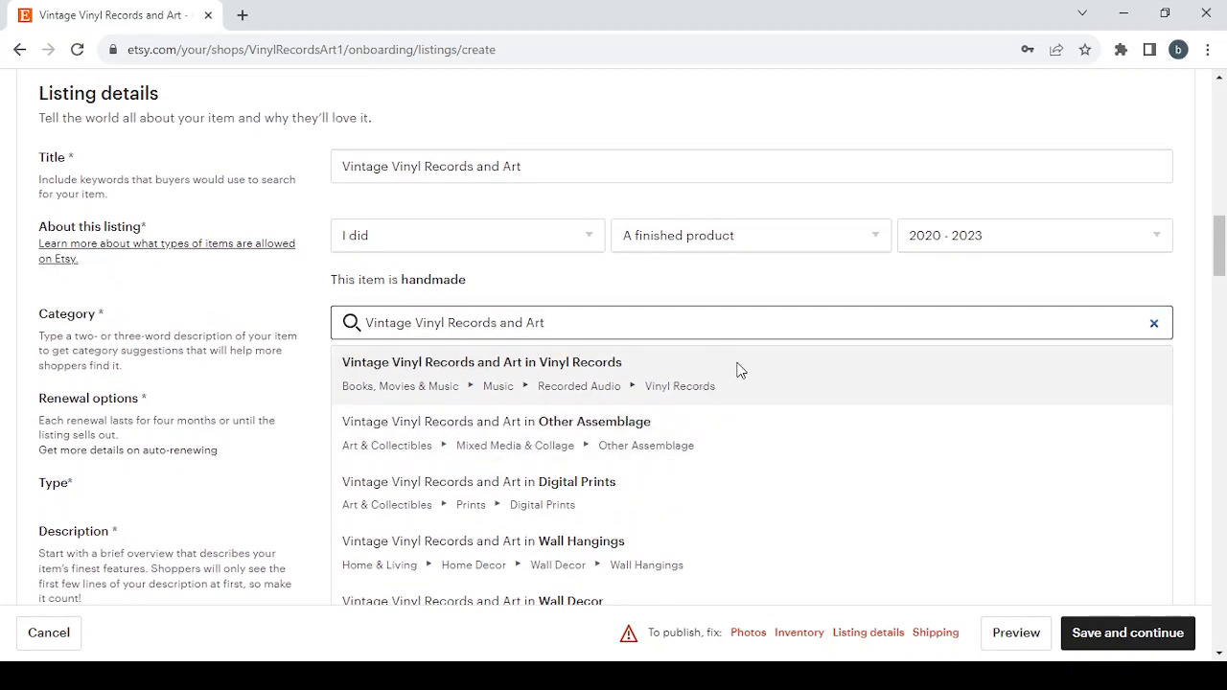
{"action": "left_click", "coordinate": [738, 370]}
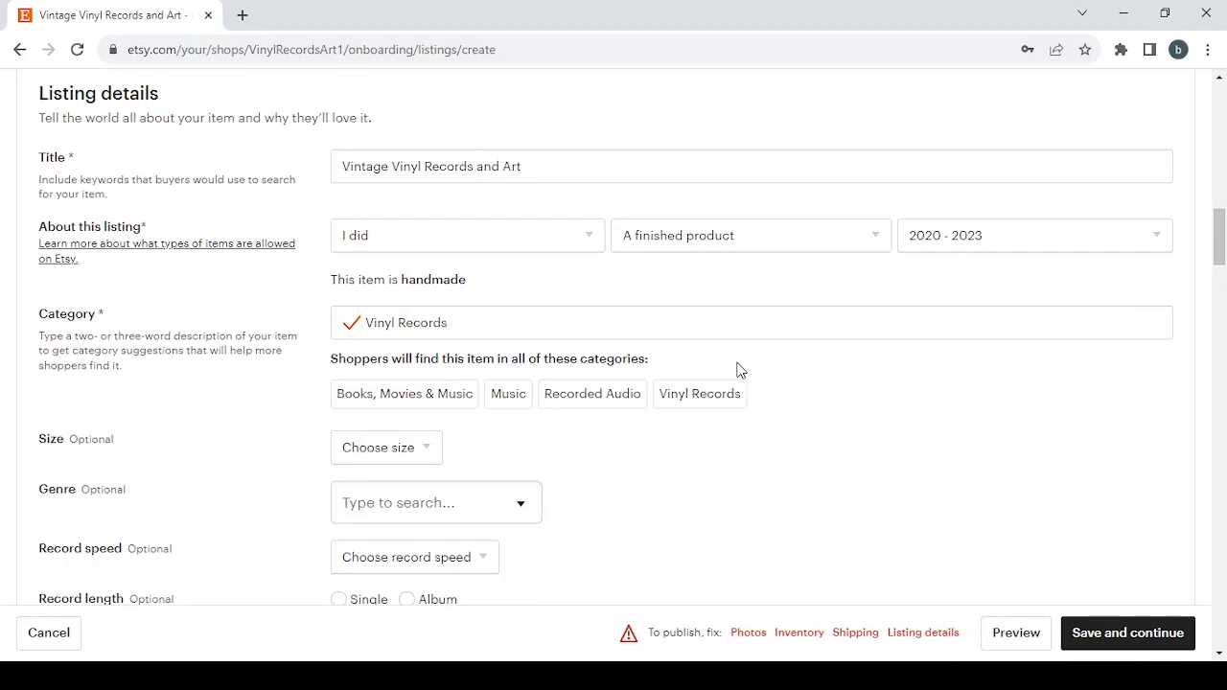
Examine the optional size, genre and record speed choices for the vinyl record listing without selecting any
{"action": "scroll", "coordinate": [739, 366], "scroll_direction": "down", "scroll_amount": 3}
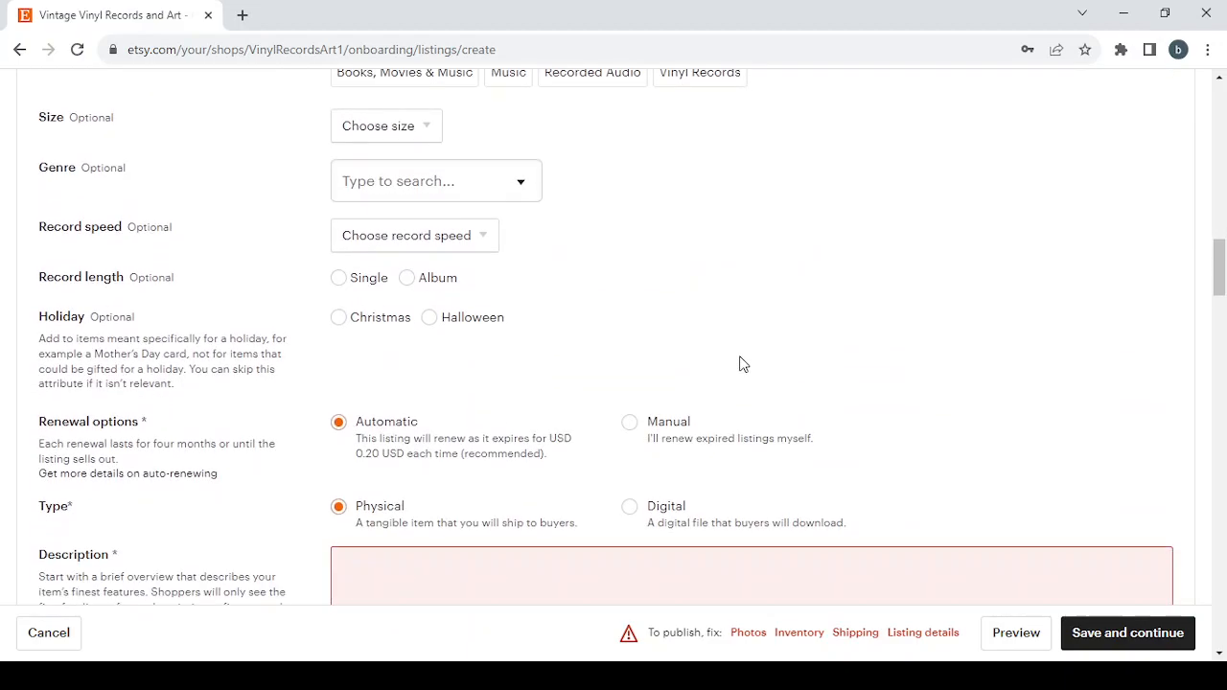
{"action": "scroll", "coordinate": [741, 365], "scroll_direction": "up", "scroll_amount": 1}
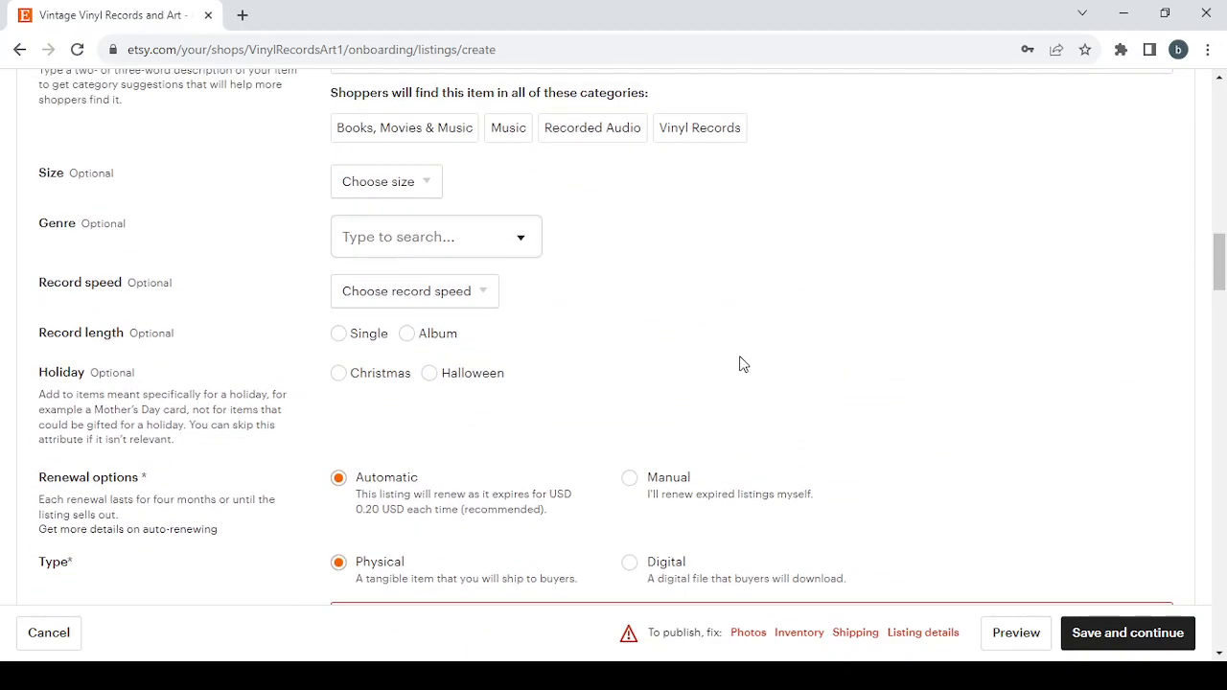
{"action": "left_click", "coordinate": [421, 189]}
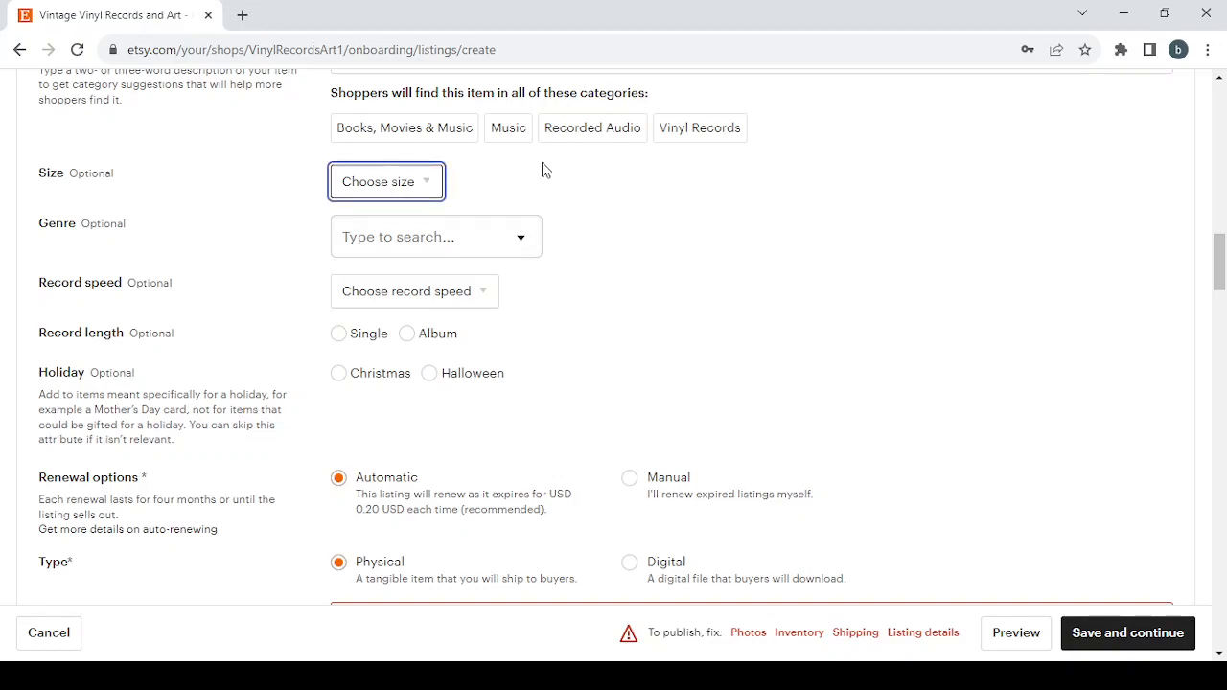
{"action": "left_click", "coordinate": [544, 161]}
{"action": "left_click", "coordinate": [507, 234]}
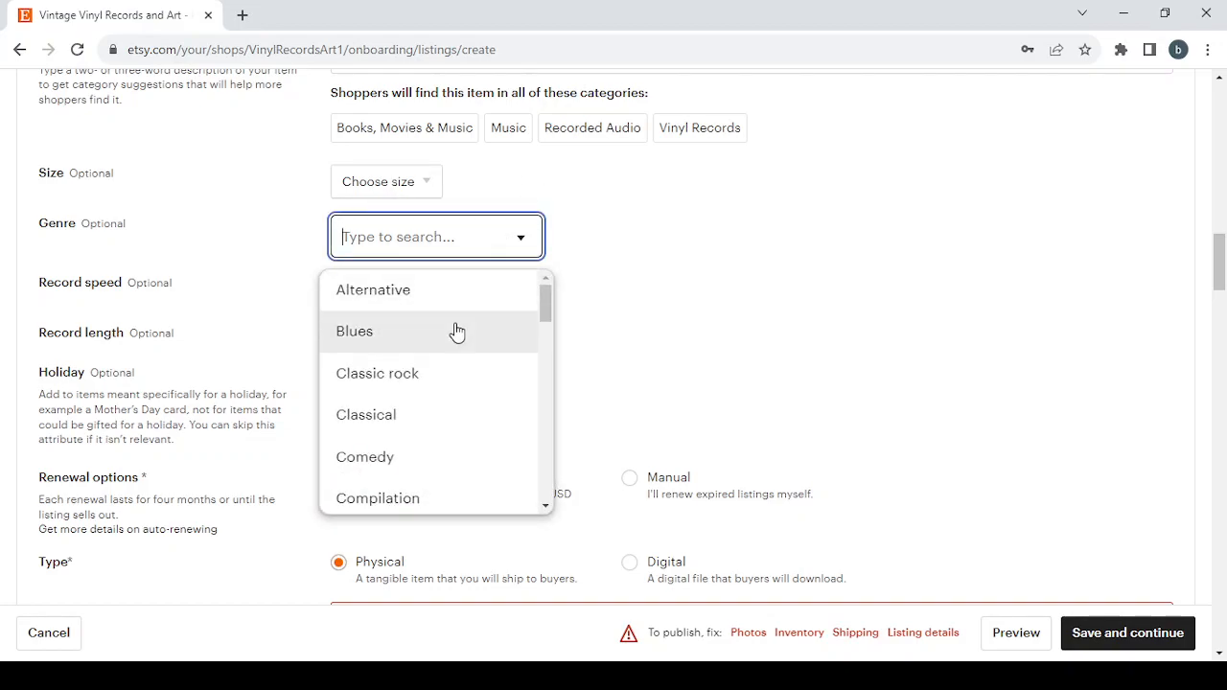
{"action": "scroll", "coordinate": [441, 385], "scroll_direction": "down", "scroll_amount": 5}
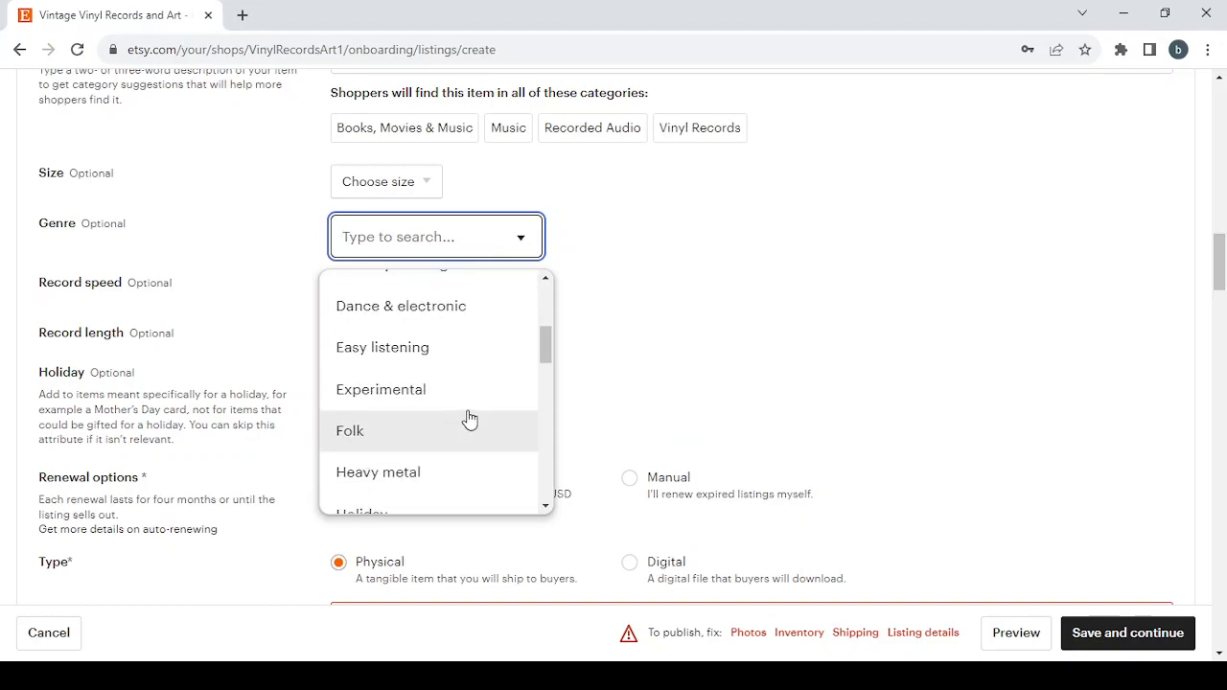
{"action": "left_click", "coordinate": [622, 359]}
{"action": "scroll", "coordinate": [528, 348], "scroll_direction": "down", "scroll_amount": 1}
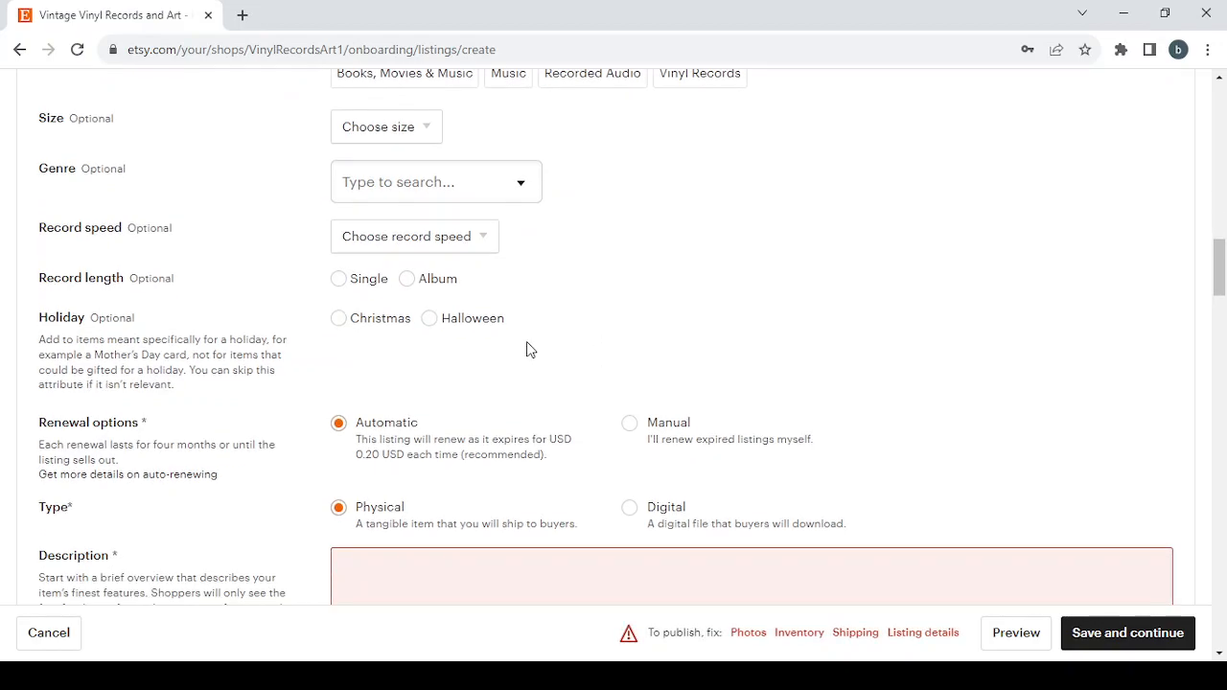
{"action": "left_click", "coordinate": [446, 242]}
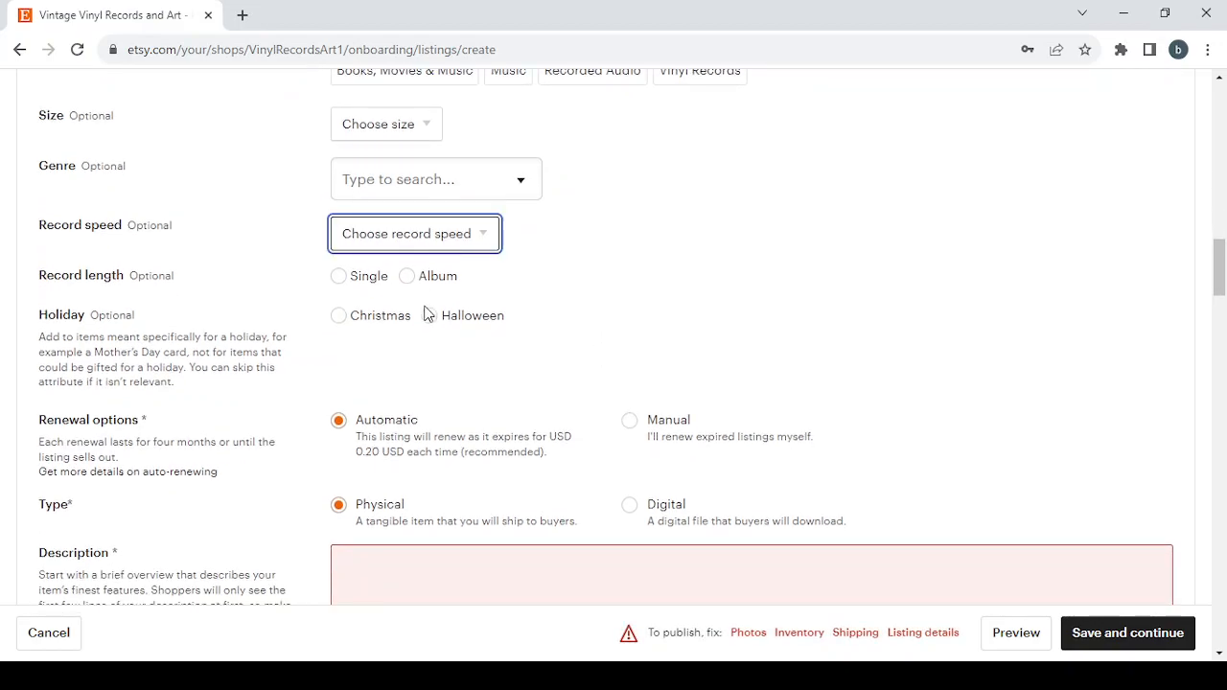
{"action": "left_click", "coordinate": [561, 264]}
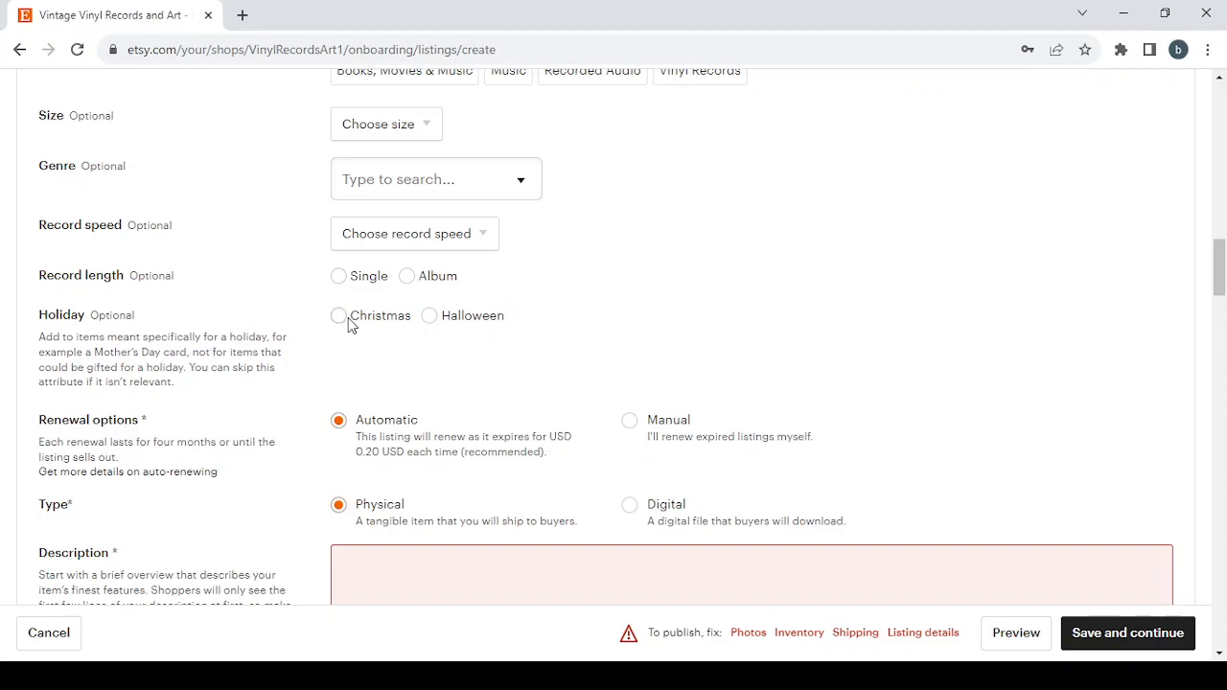
Set the listing's renewal option to Manual, keeping the item type as Physical
{"action": "scroll", "coordinate": [527, 338], "scroll_direction": "down", "scroll_amount": 2}
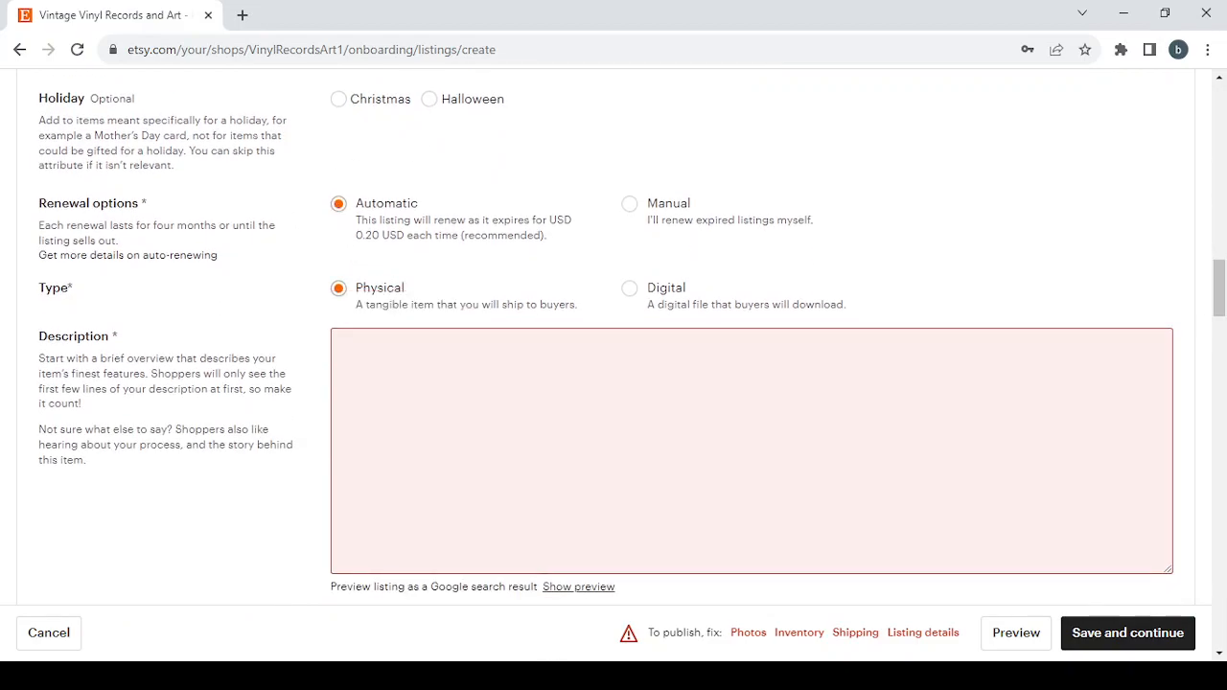
{"action": "key", "text": "alt+Tab"}
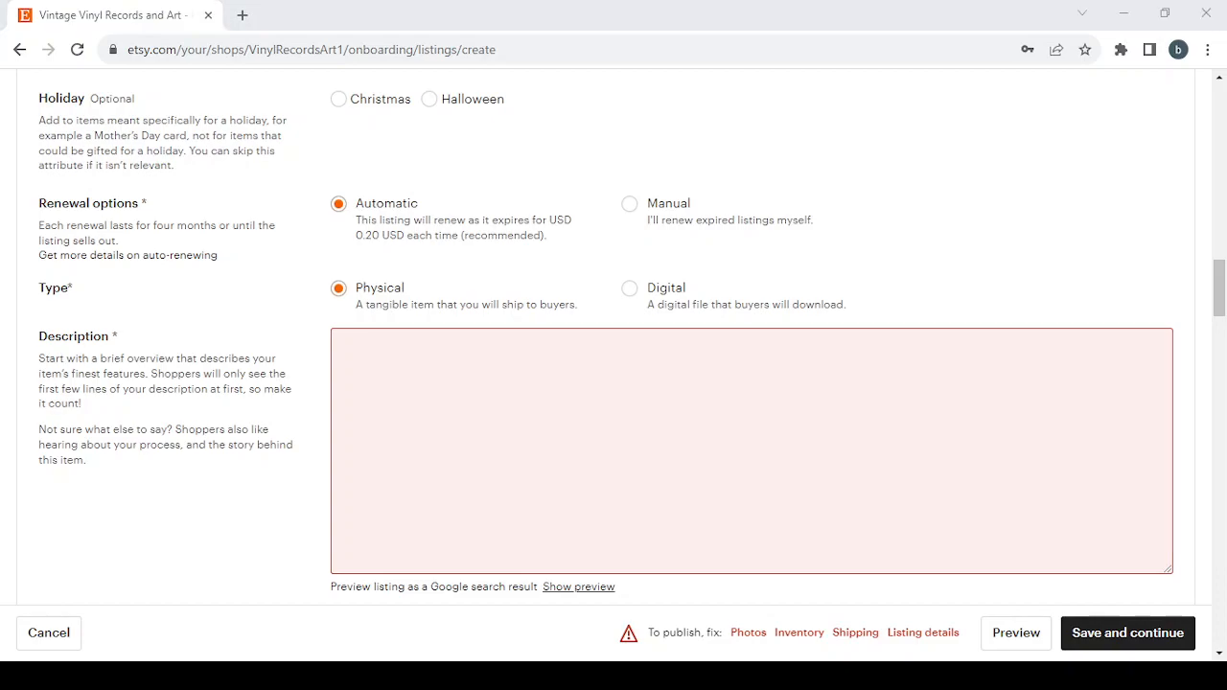
{"action": "key", "text": "alt+Tab"}
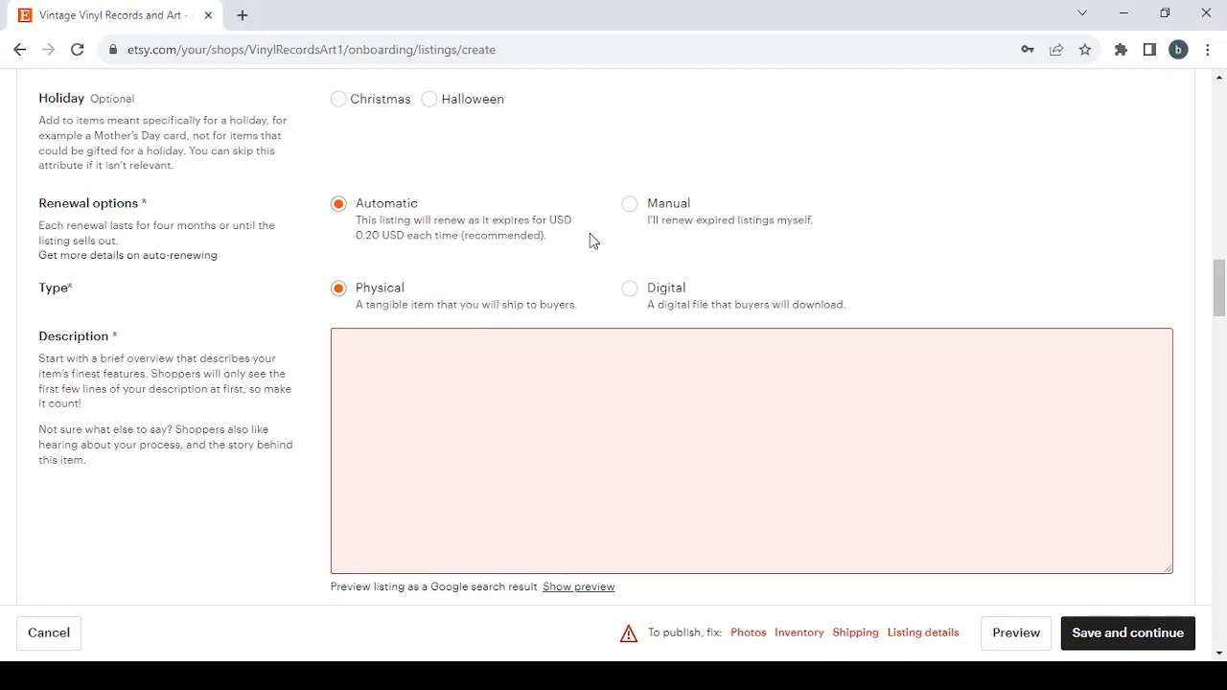
{"action": "left_click", "coordinate": [631, 208]}
{"action": "left_click", "coordinate": [411, 424]}
View the form for adding a new production partner and close it without entering anything
{"action": "scroll", "coordinate": [411, 426], "scroll_direction": "down", "scroll_amount": 1}
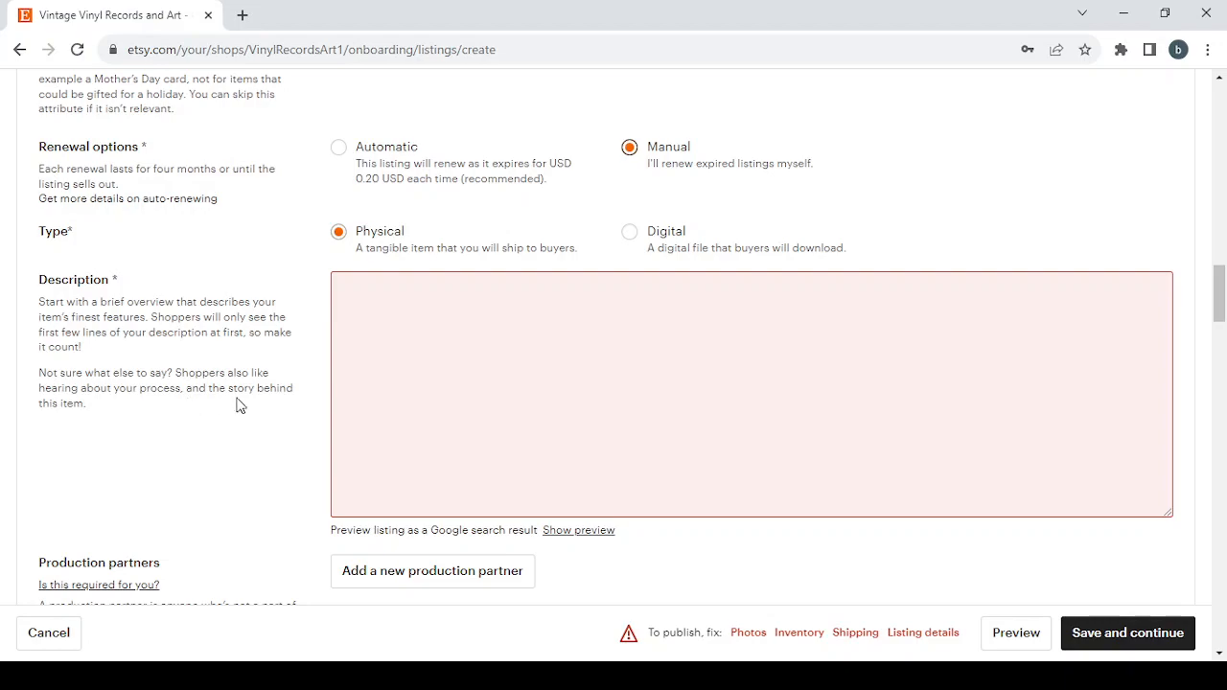
{"action": "scroll", "coordinate": [501, 400], "scroll_direction": "down", "scroll_amount": 4}
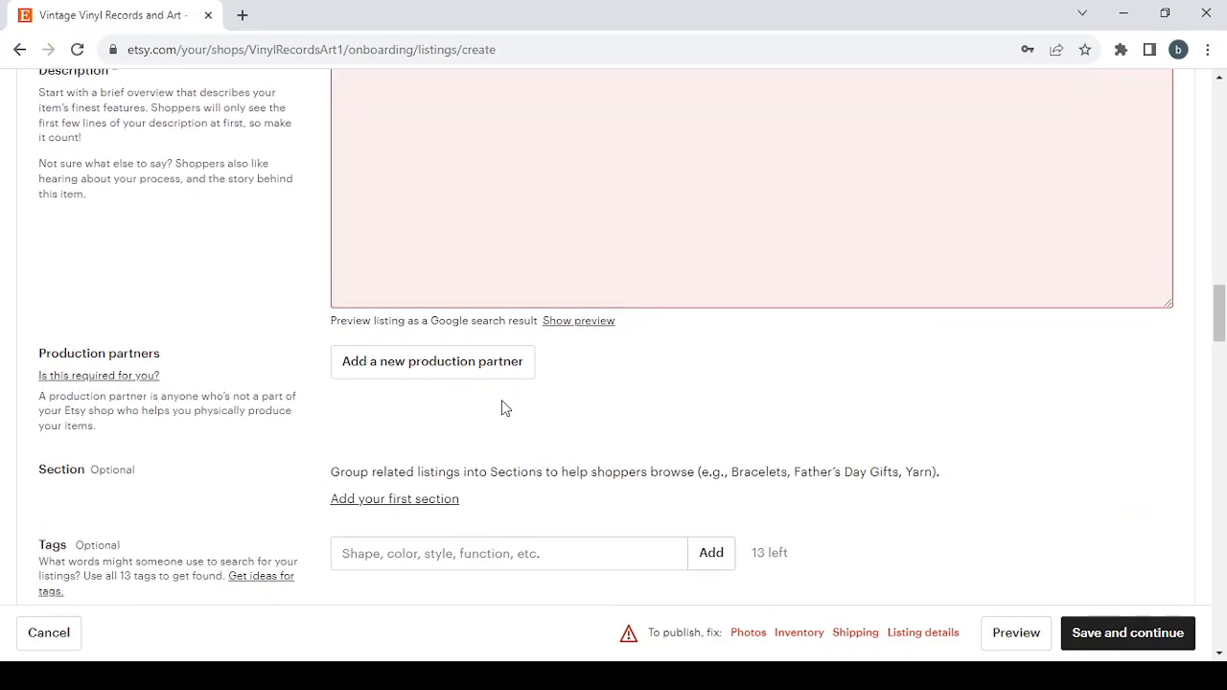
{"action": "left_click", "coordinate": [474, 213]}
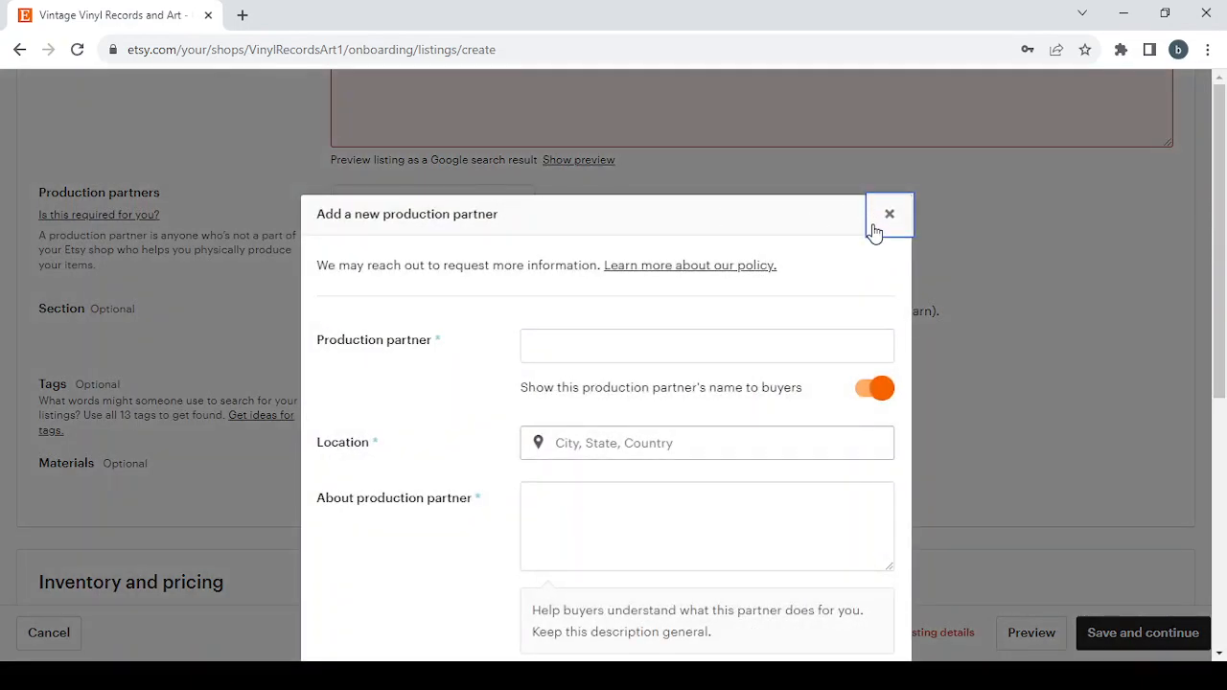
{"action": "left_click", "coordinate": [874, 229]}
Set the listing price to USD 29.99 in the inventory and pricing section
{"action": "scroll", "coordinate": [388, 278], "scroll_direction": "down", "scroll_amount": 1}
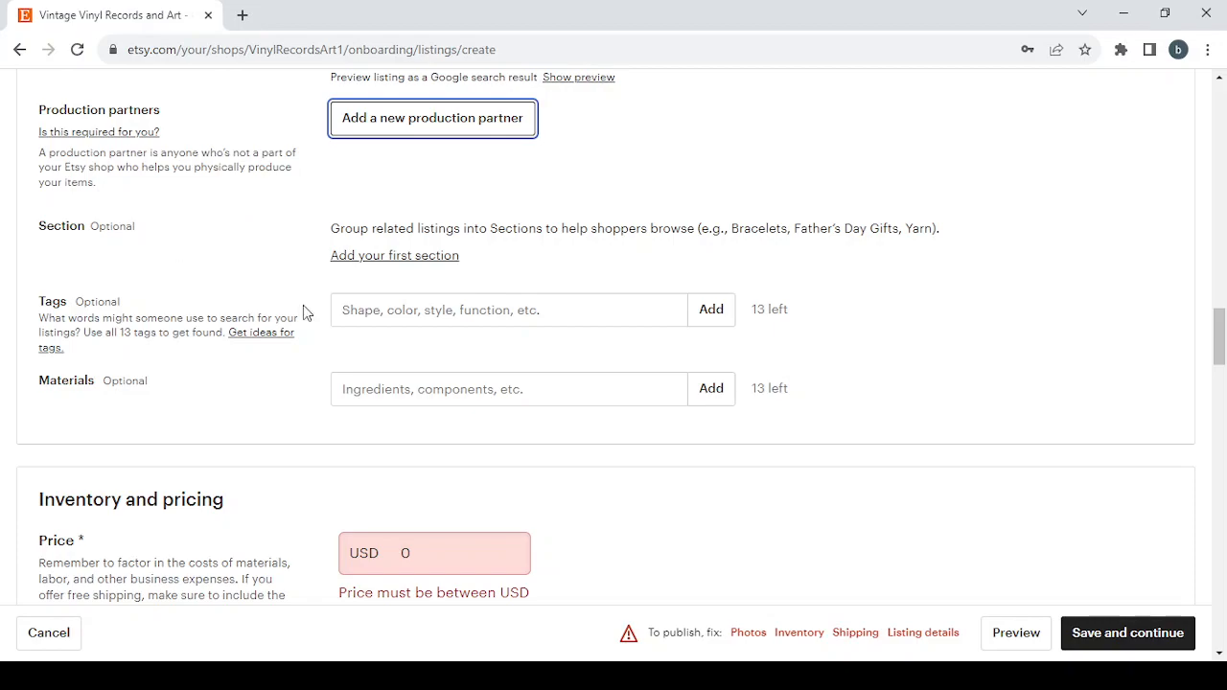
{"action": "scroll", "coordinate": [401, 415], "scroll_direction": "down", "scroll_amount": 3}
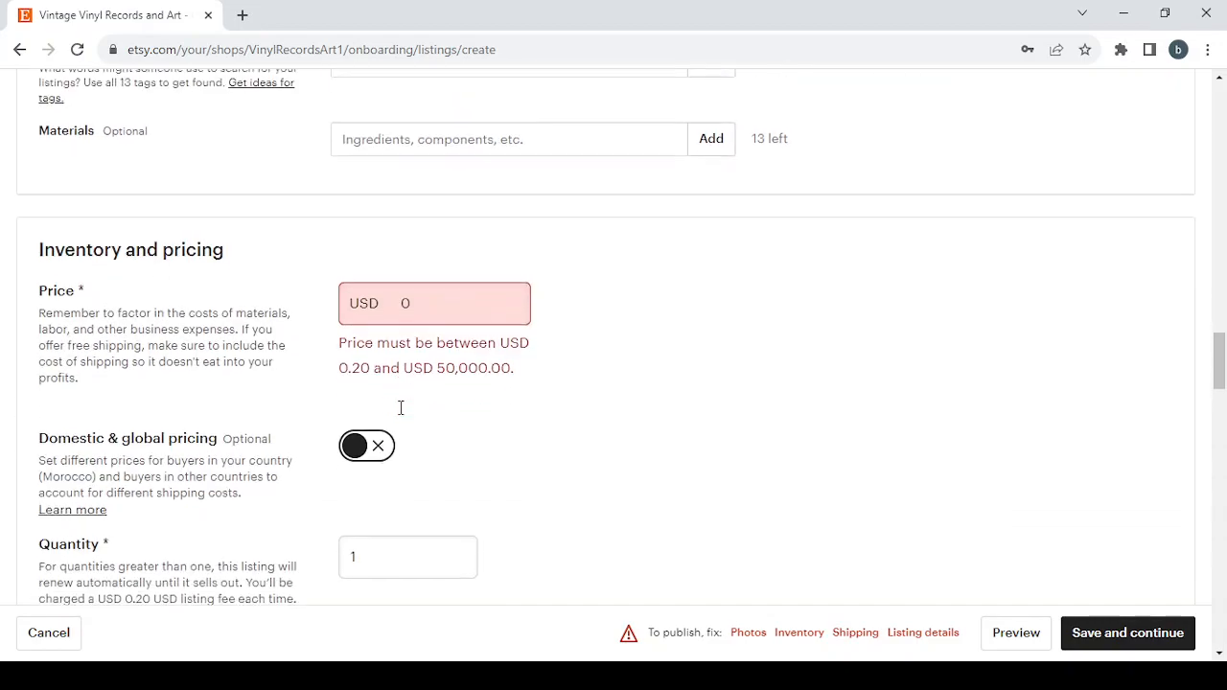
{"action": "double_click", "coordinate": [425, 315]}
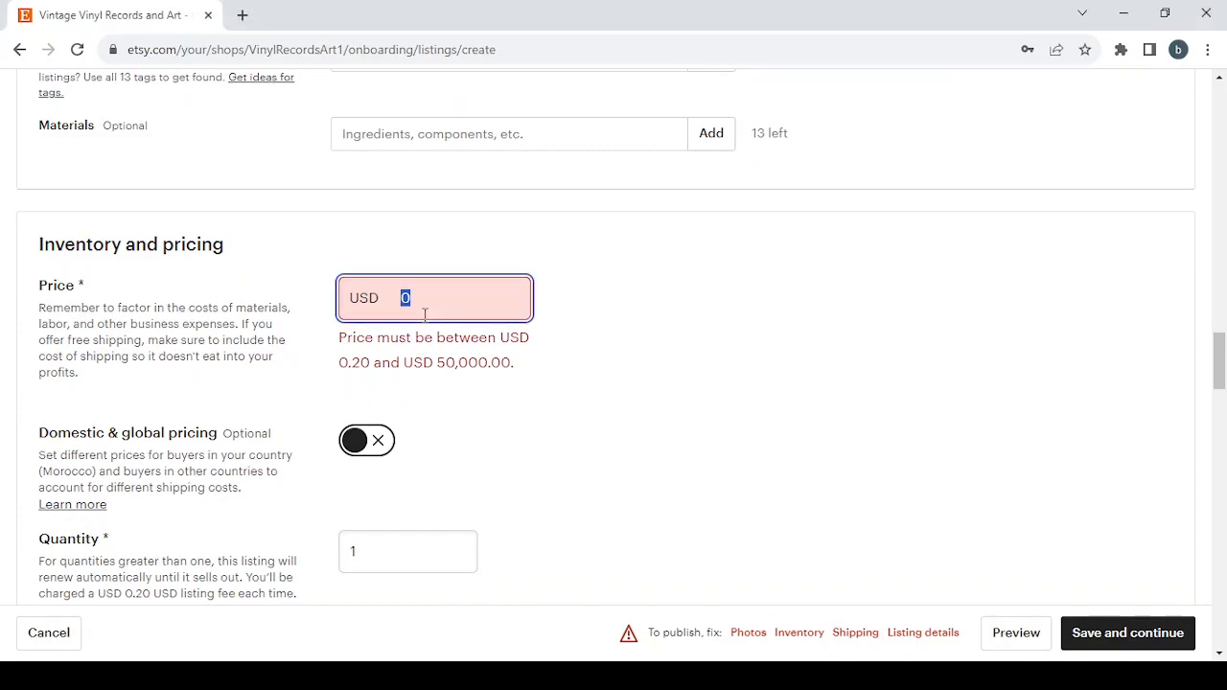
{"action": "type", "text": "29.99"}
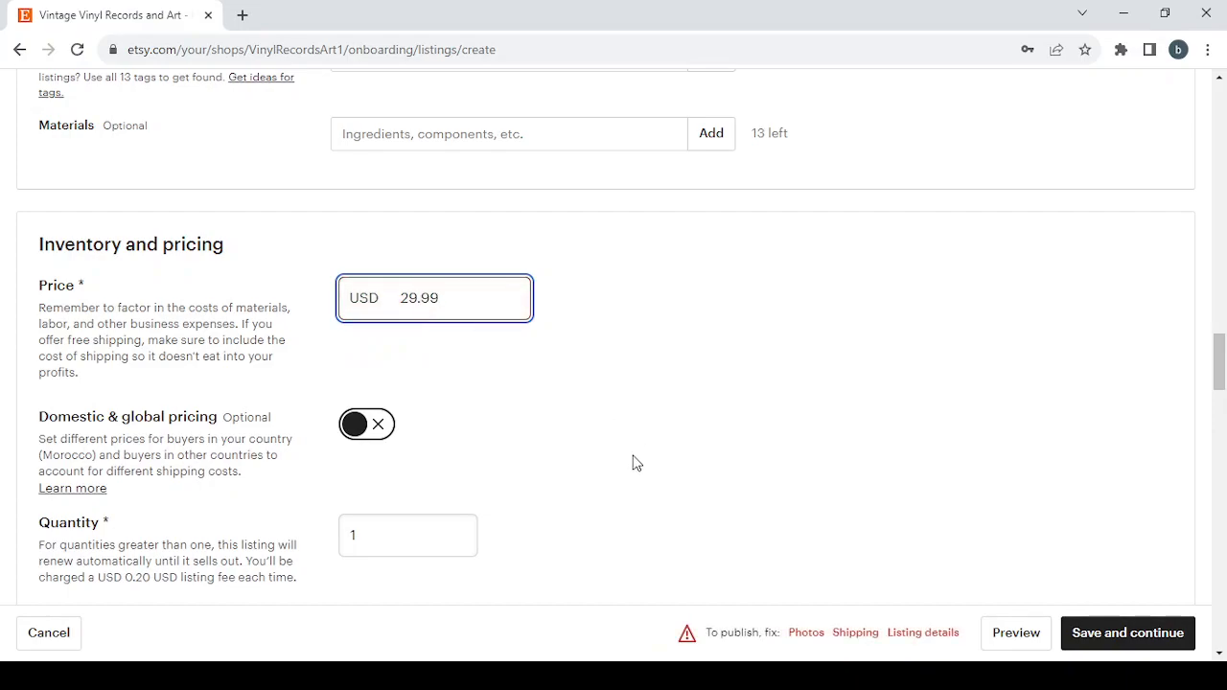
Examine the quantity, SKU and shipping options, including the origin postal code, processing time and shipping price preview
{"action": "scroll", "coordinate": [632, 463], "scroll_direction": "down", "scroll_amount": 7}
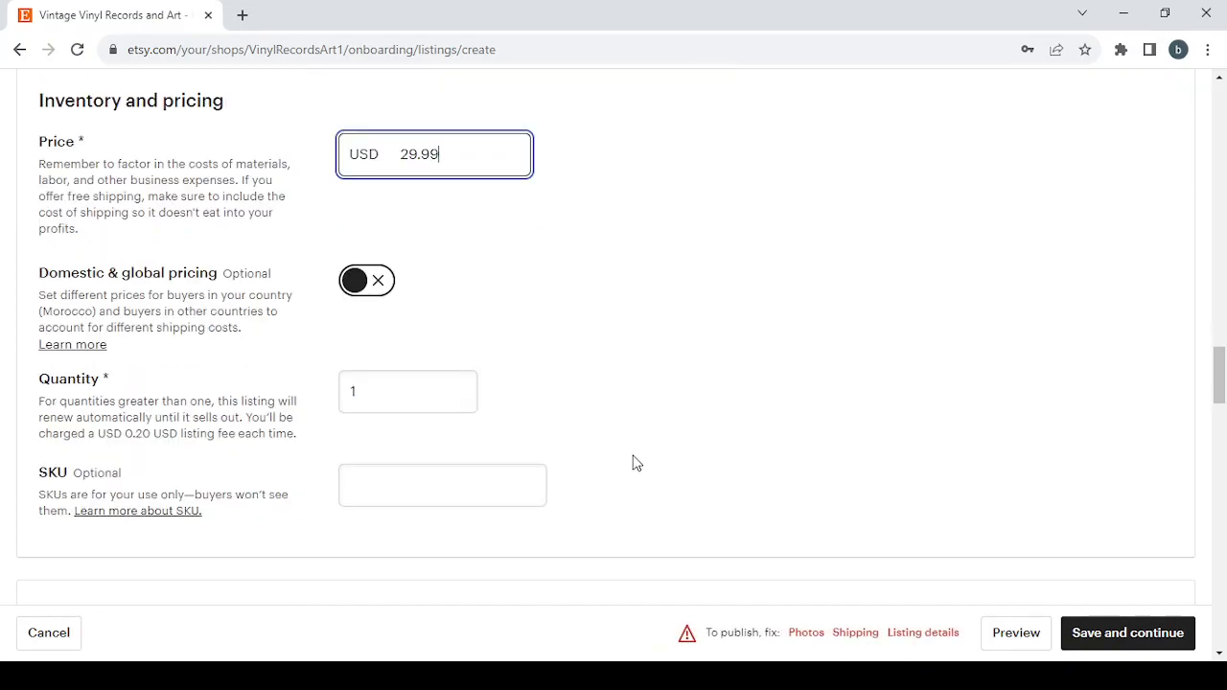
{"action": "scroll", "coordinate": [633, 464], "scroll_direction": "down", "scroll_amount": 5}
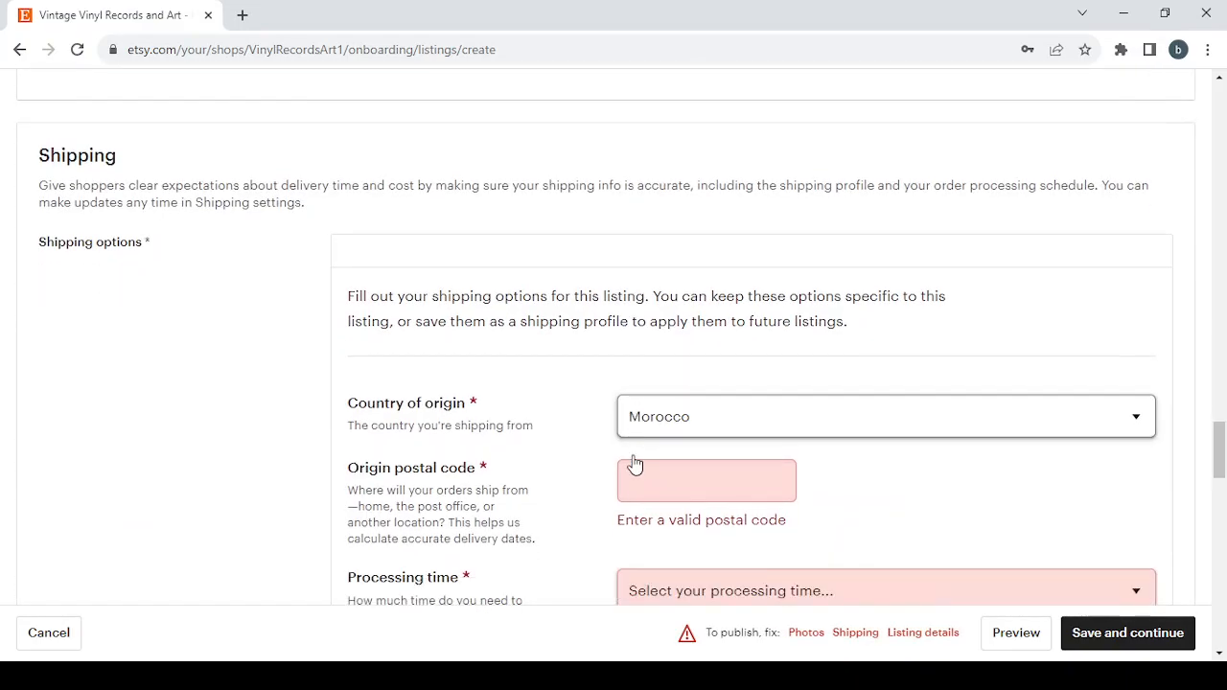
{"action": "scroll", "coordinate": [633, 463], "scroll_direction": "down", "scroll_amount": 1}
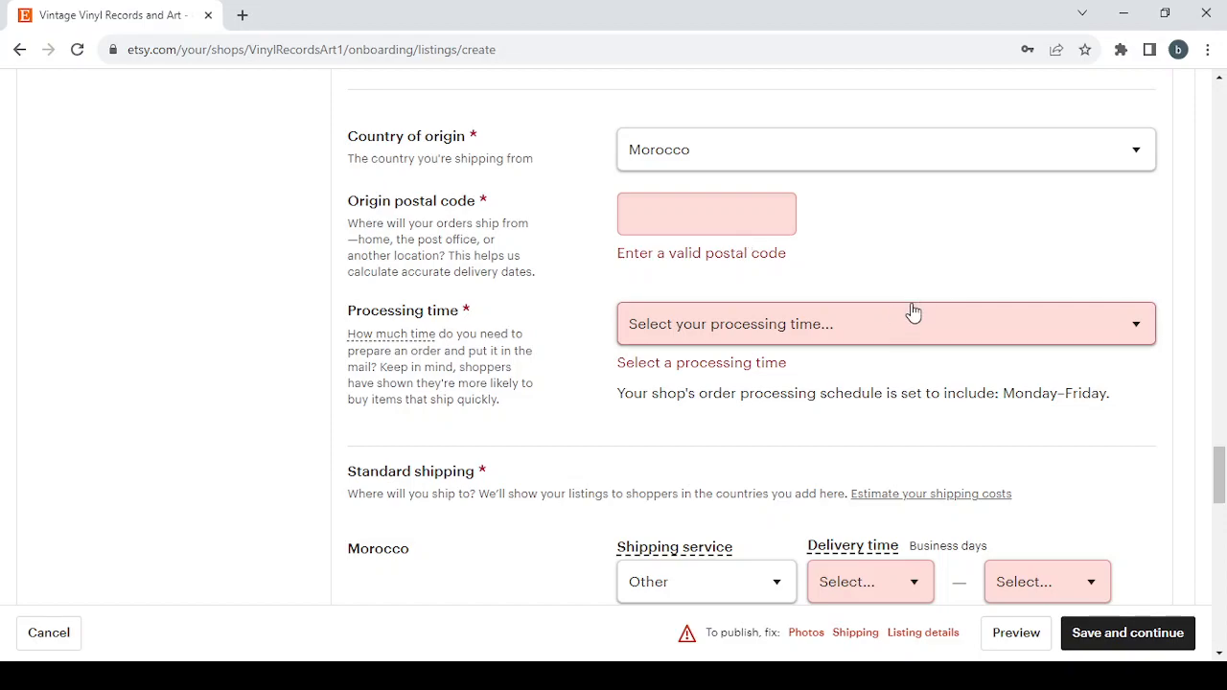
{"action": "left_click", "coordinate": [944, 324]}
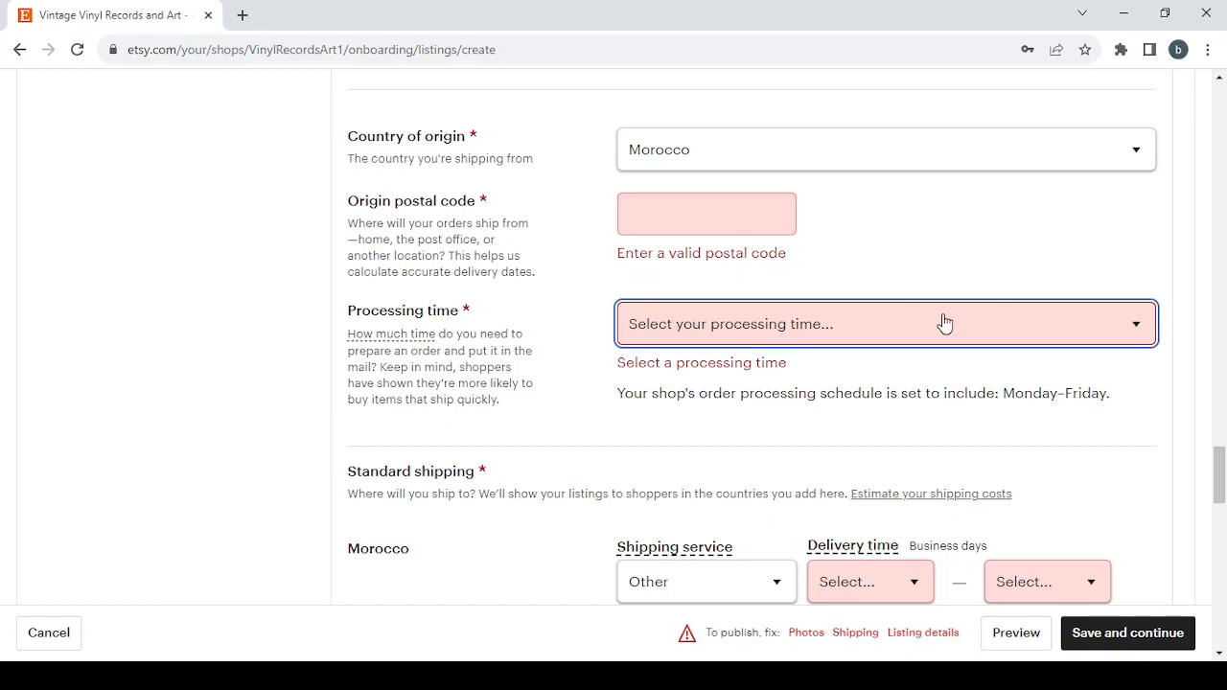
{"action": "scroll", "coordinate": [944, 324], "scroll_direction": "down", "scroll_amount": 3}
{"action": "scroll", "coordinate": [912, 322], "scroll_direction": "down", "scroll_amount": 2}
{"action": "scroll", "coordinate": [686, 473], "scroll_direction": "down", "scroll_amount": 8}
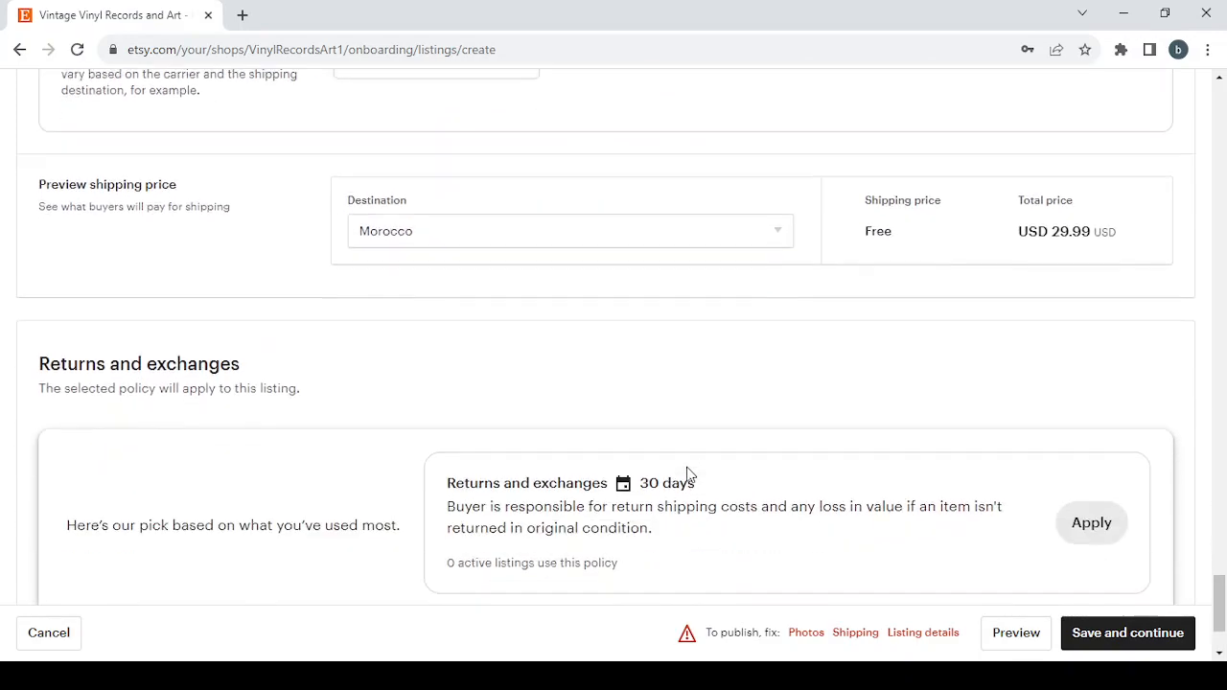
Look past the suggested returns and exchanges policy and start creating a new policy for the listing
{"action": "scroll", "coordinate": [687, 473], "scroll_direction": "down", "scroll_amount": 2}
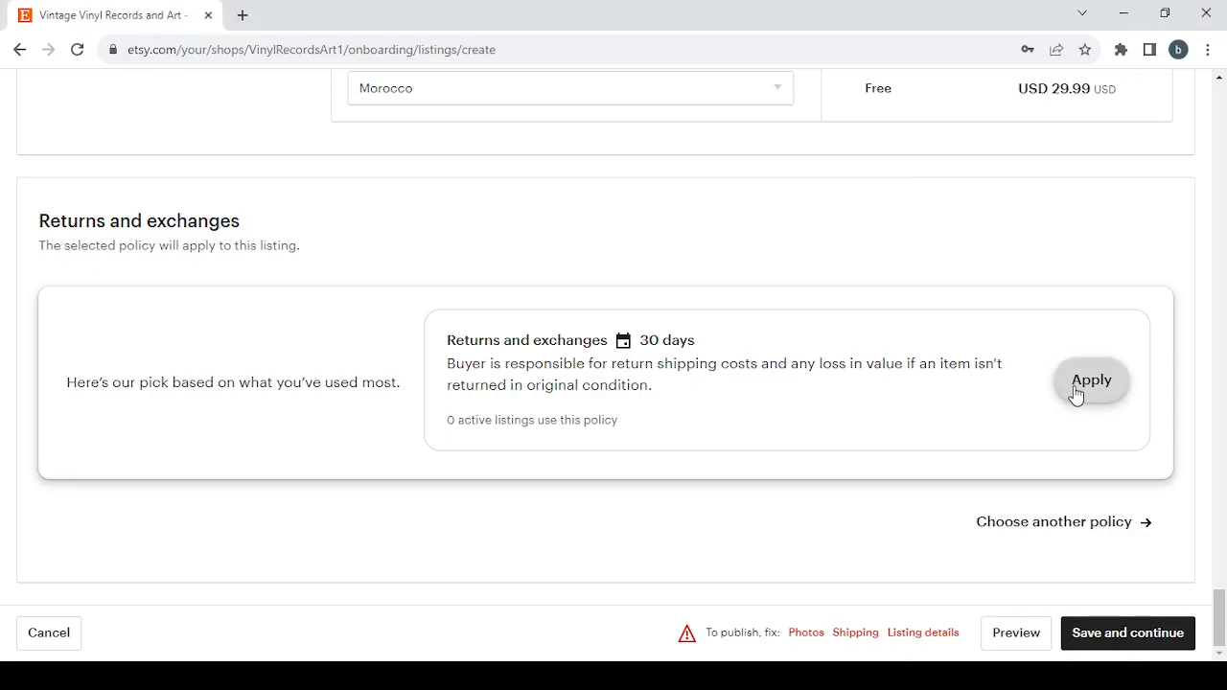
{"action": "left_click", "coordinate": [1071, 533]}
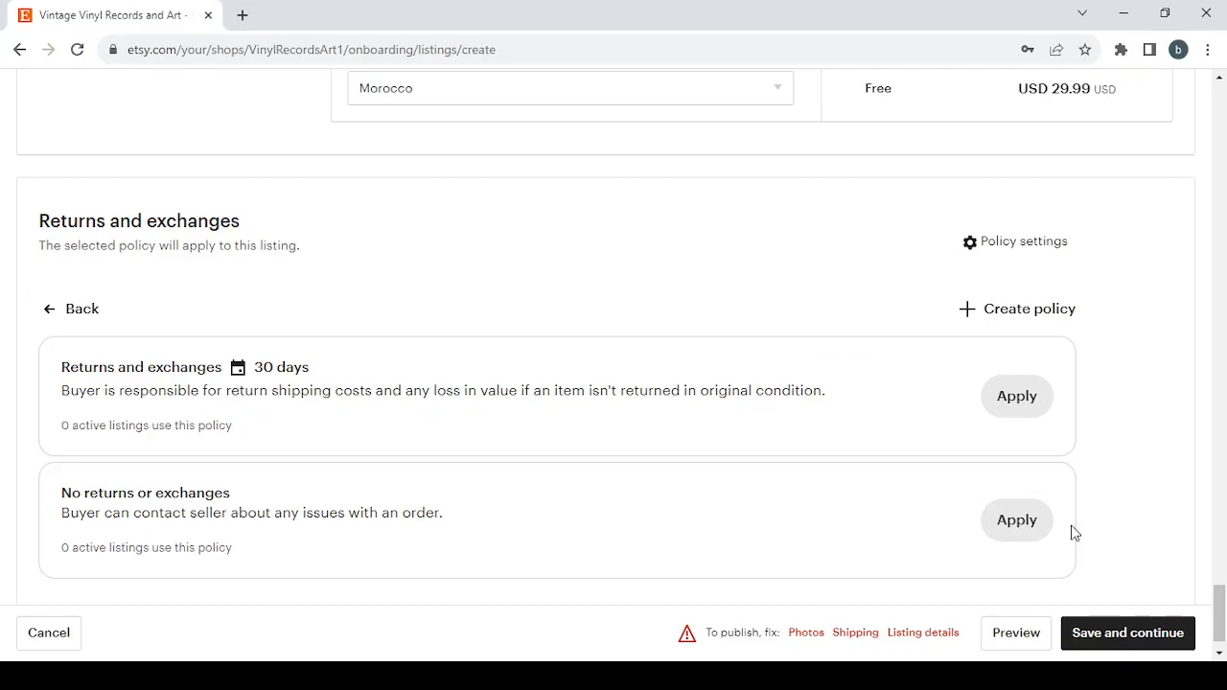
{"action": "left_click", "coordinate": [986, 329]}
{"action": "scroll", "coordinate": [575, 471], "scroll_direction": "down", "scroll_amount": 3}
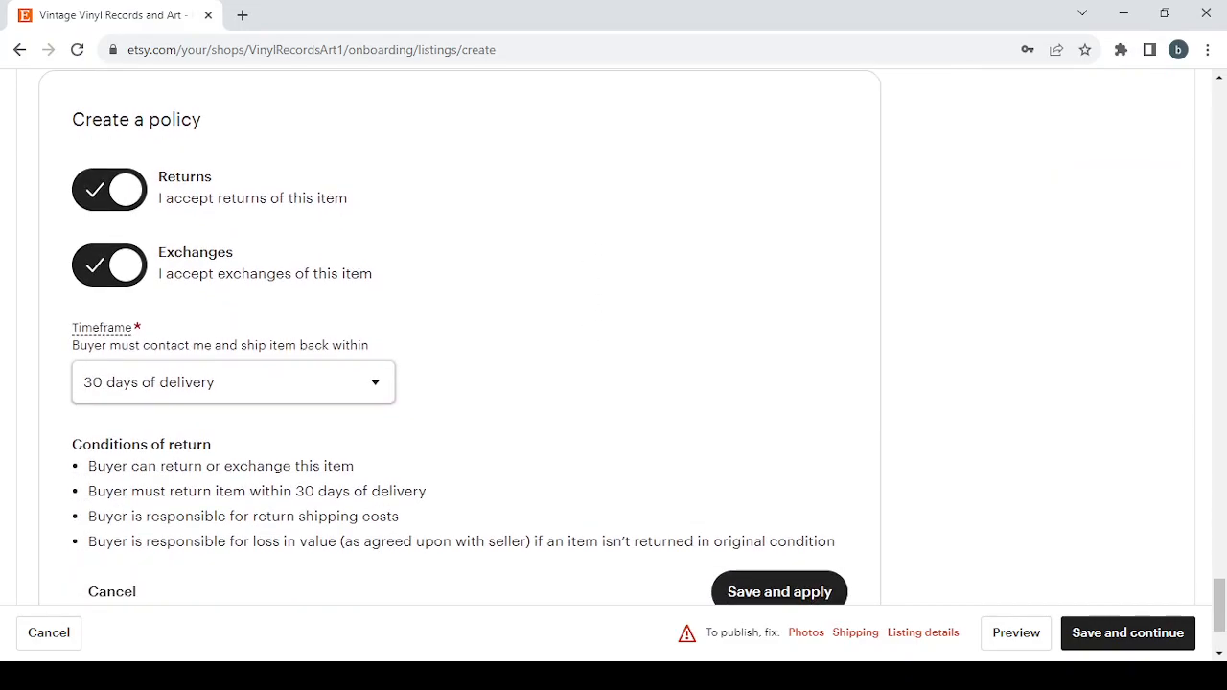